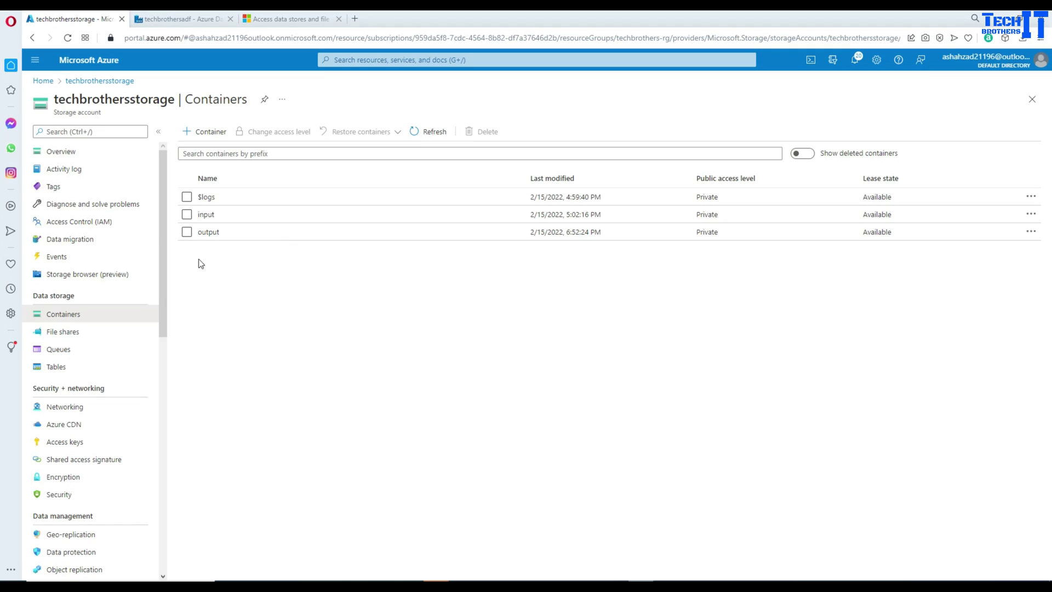
Browse techbrothersstorage's input container with its four files, then the empty output container.
click(44, 81)
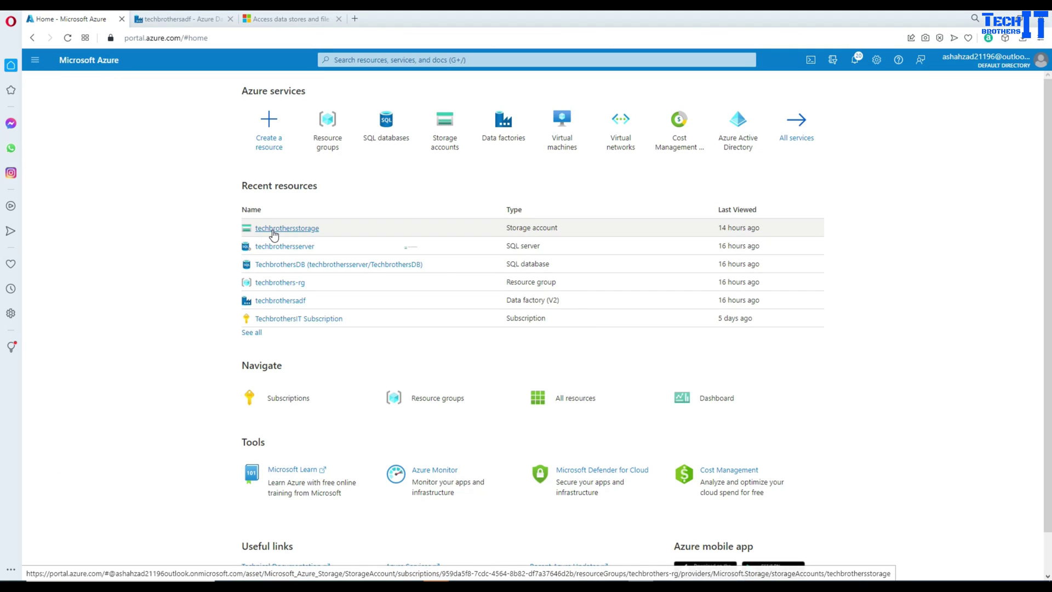
click(273, 236)
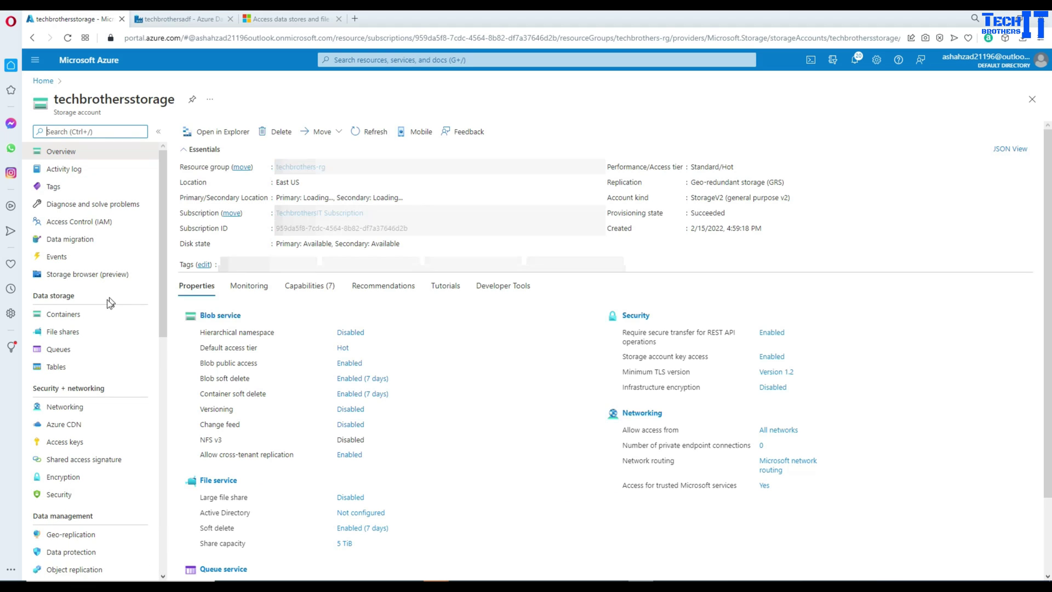
click(91, 314)
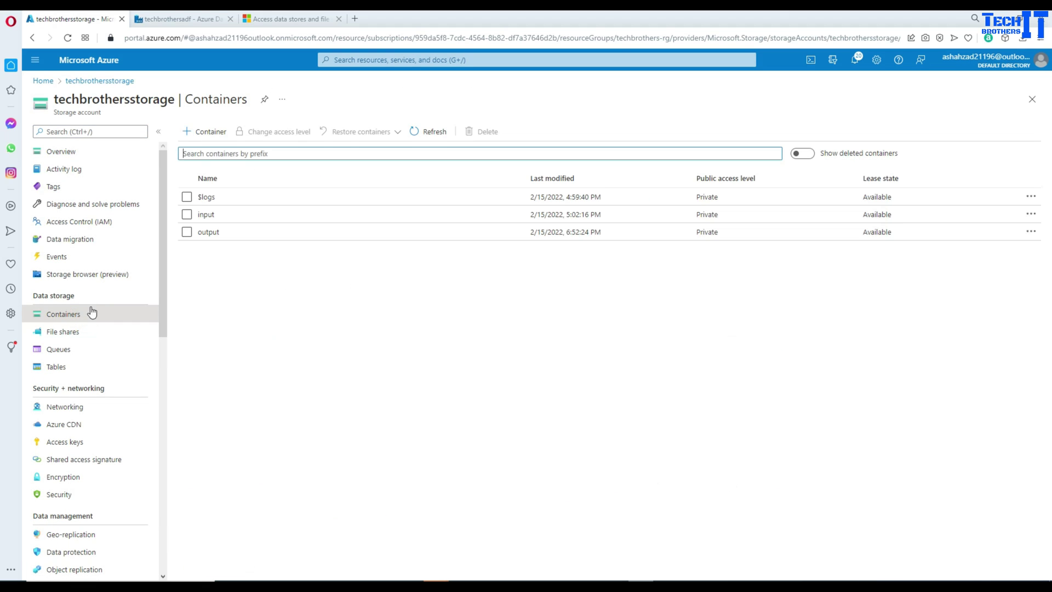
click(206, 216)
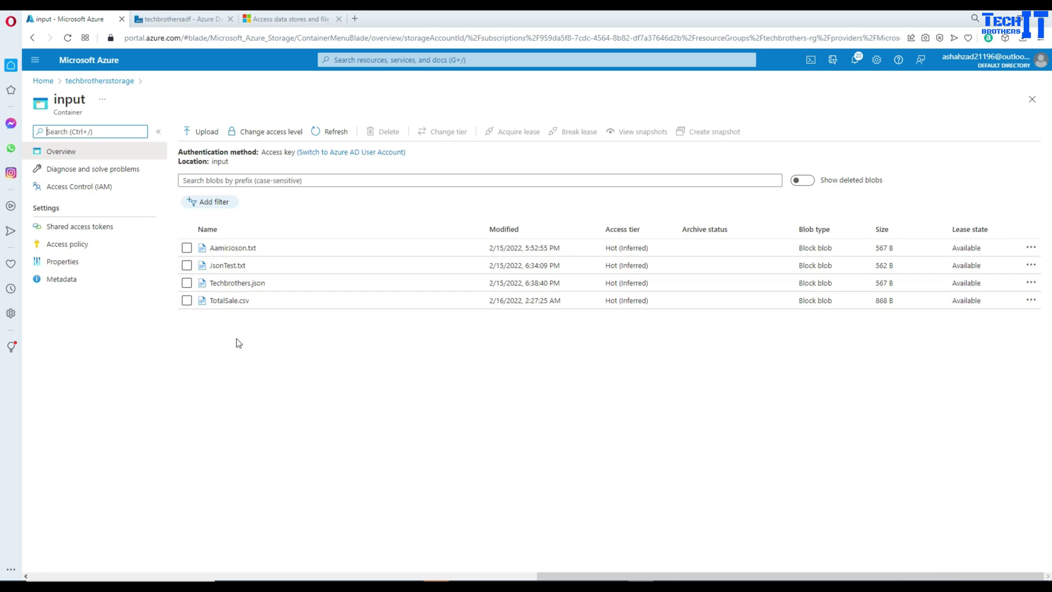
key(ctrl+slash)
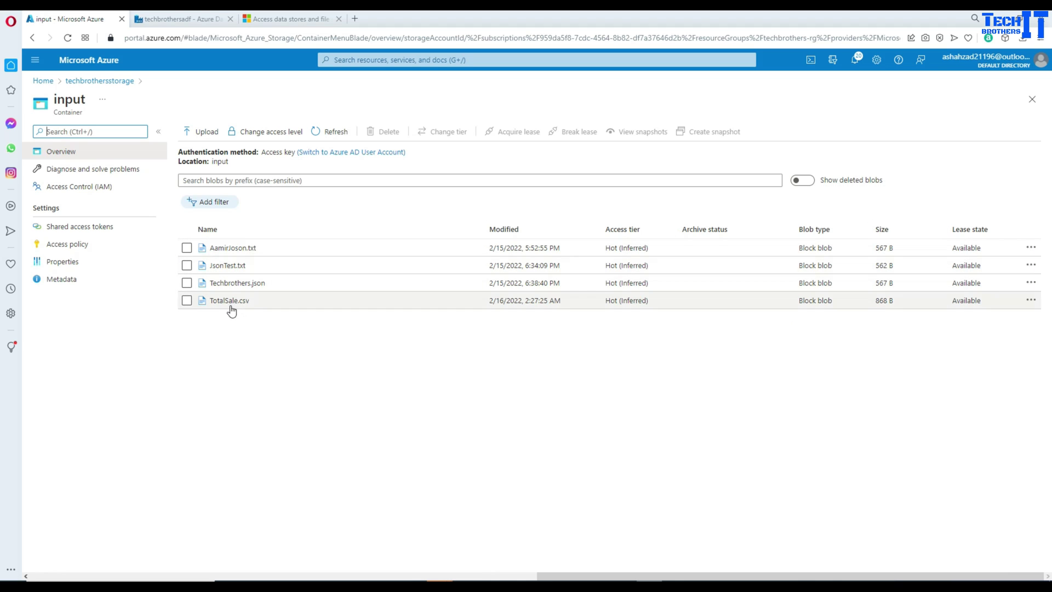
click(109, 82)
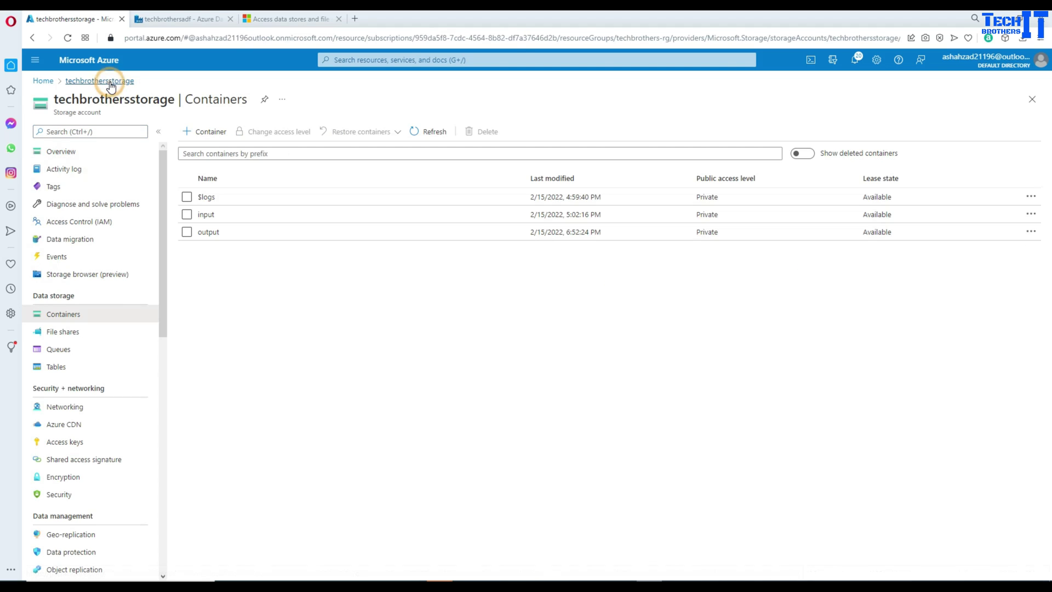
click(207, 232)
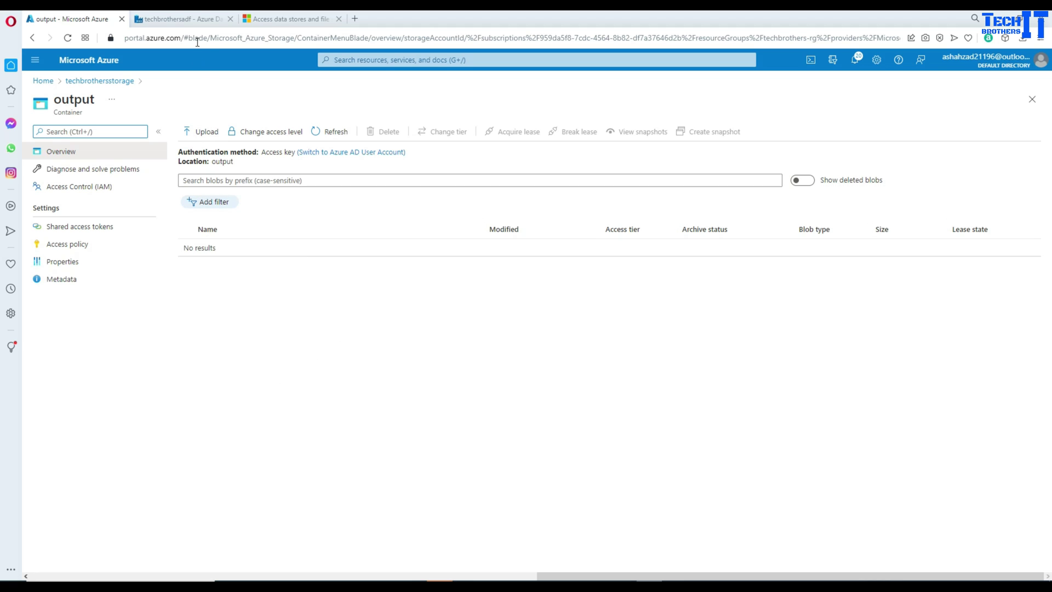
In techbrothersadf, add a Copy data activity to new pipeline1 and enlarge its Source settings.
click(193, 21)
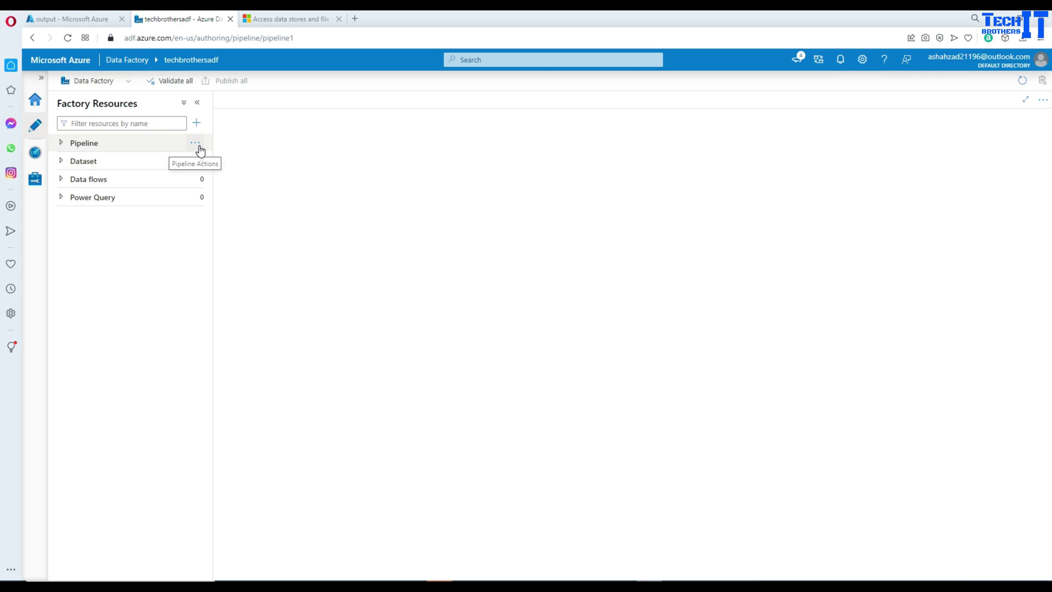
click(198, 146)
click(236, 167)
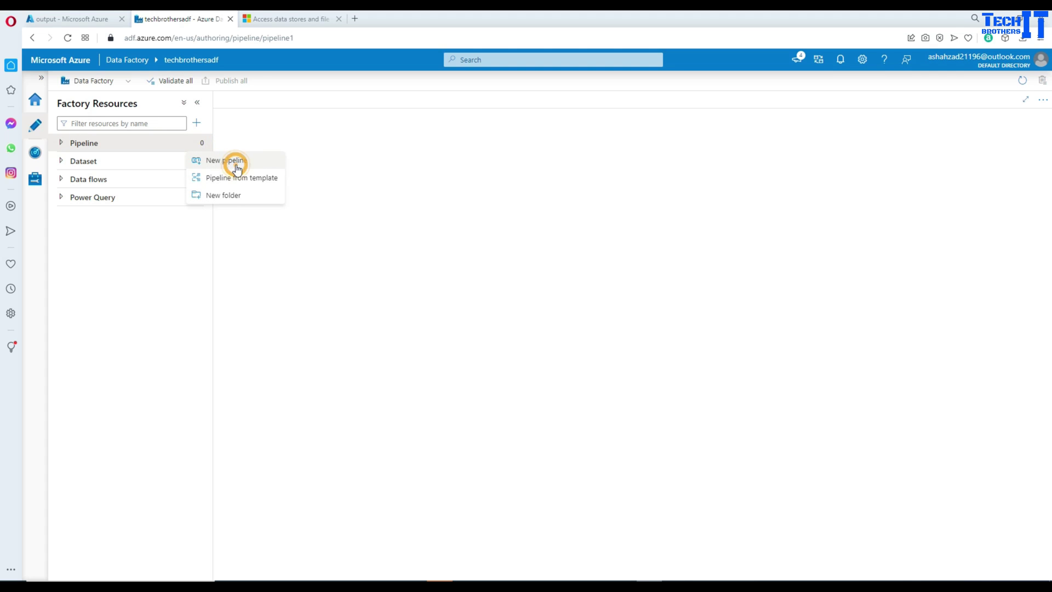
click(261, 138)
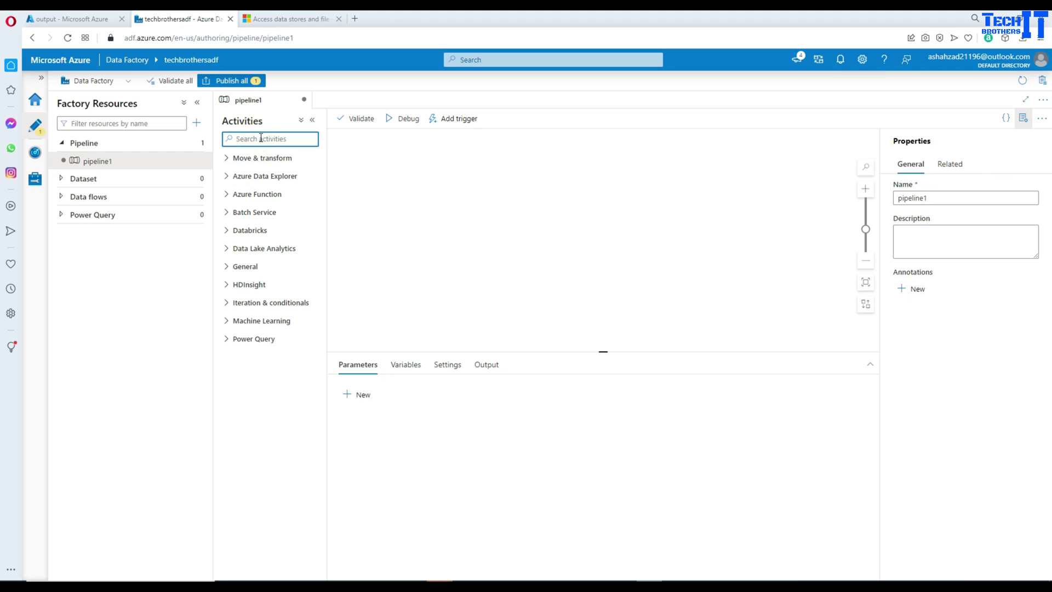
text(copy)
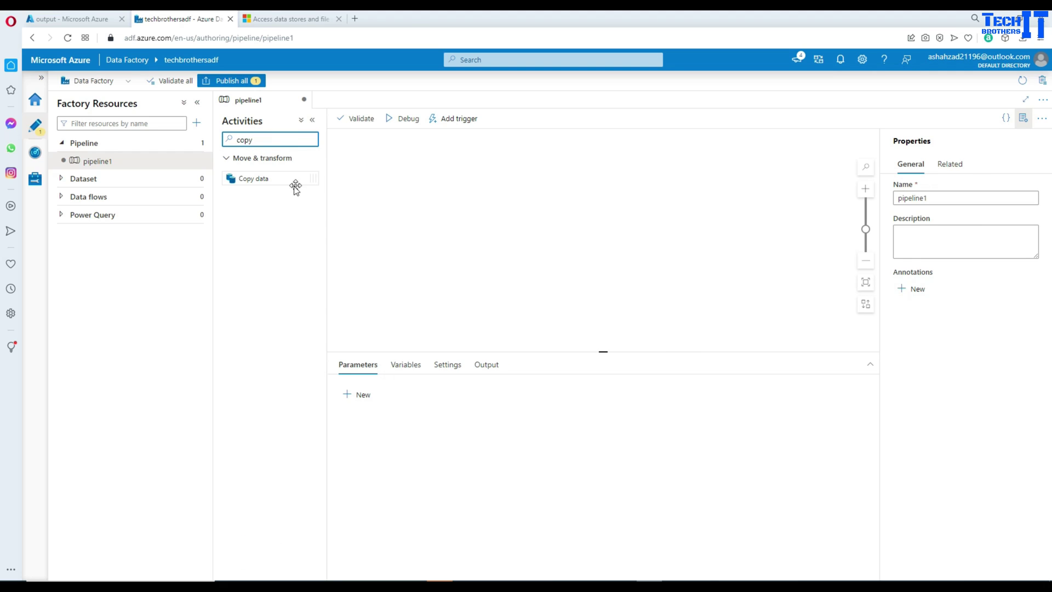
drag(283, 179, 457, 189)
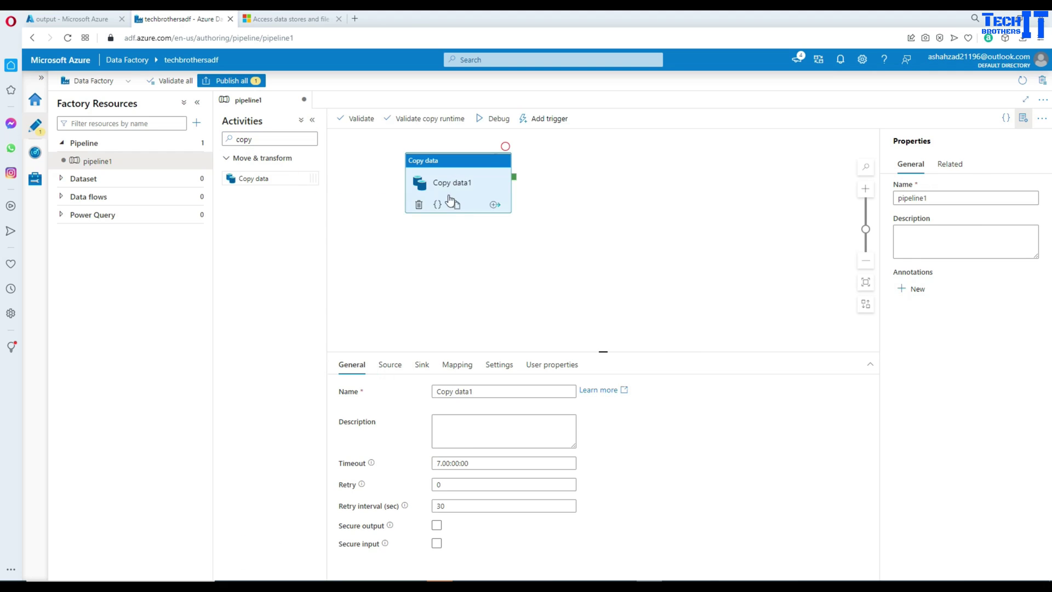
click(387, 368)
drag(454, 350, 454, 284)
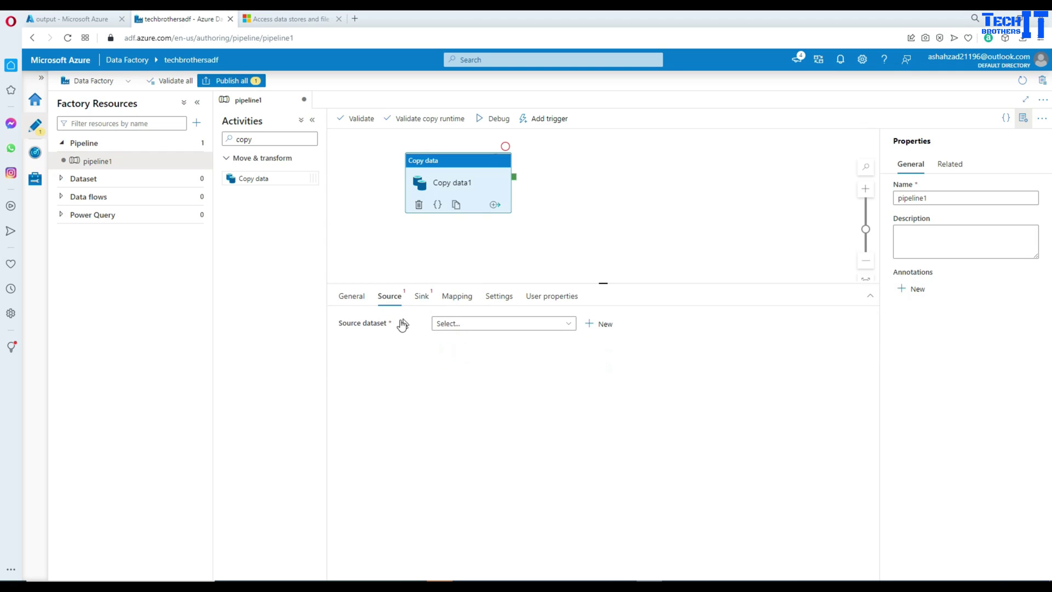
Start source dataset DelimitedText1 using Azure Blob Storage and the DelimitedText format.
click(601, 325)
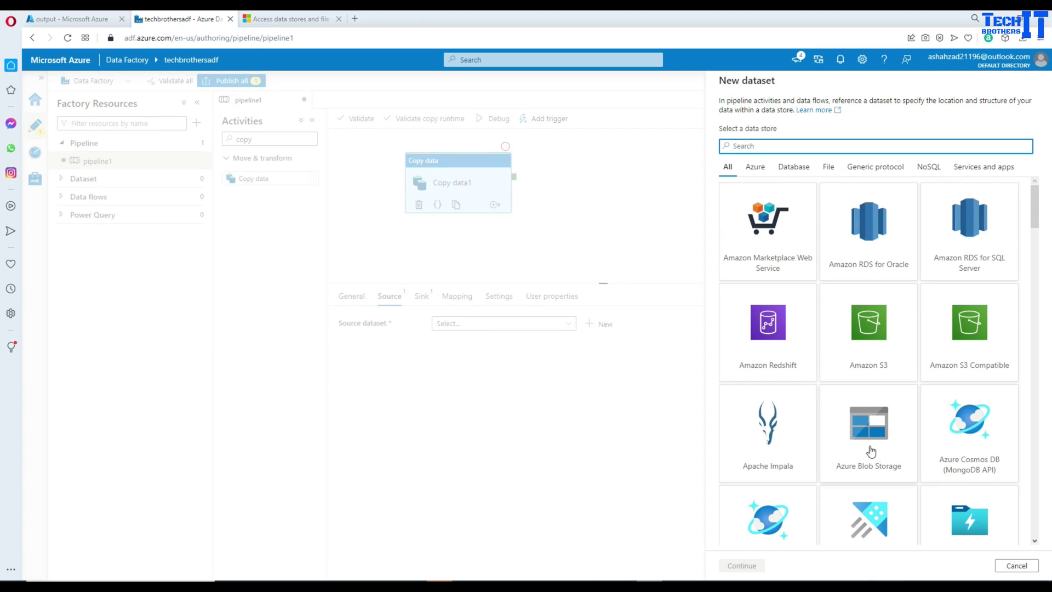
click(870, 443)
click(742, 566)
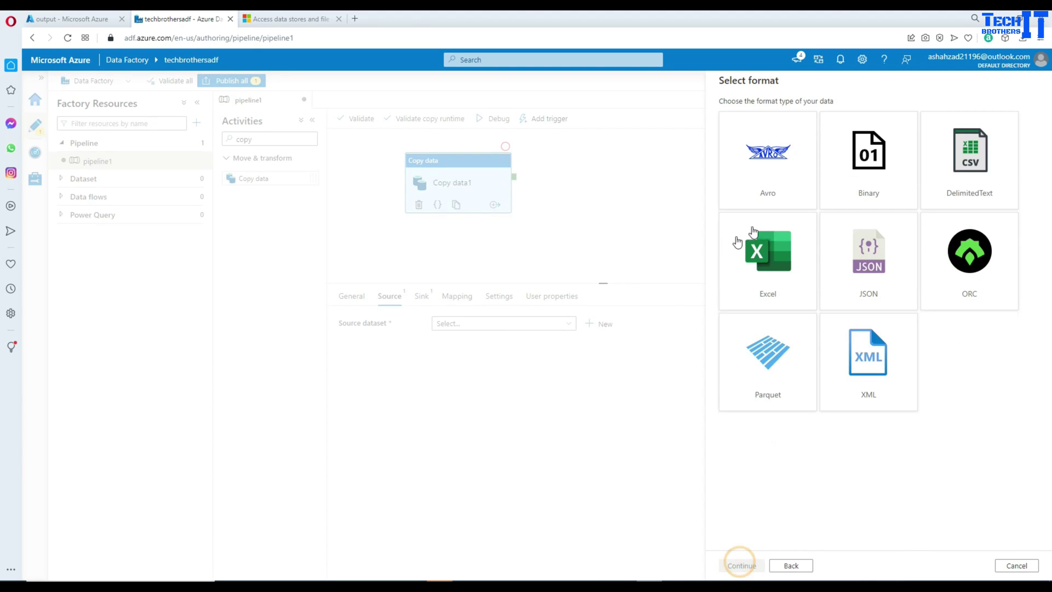
click(979, 175)
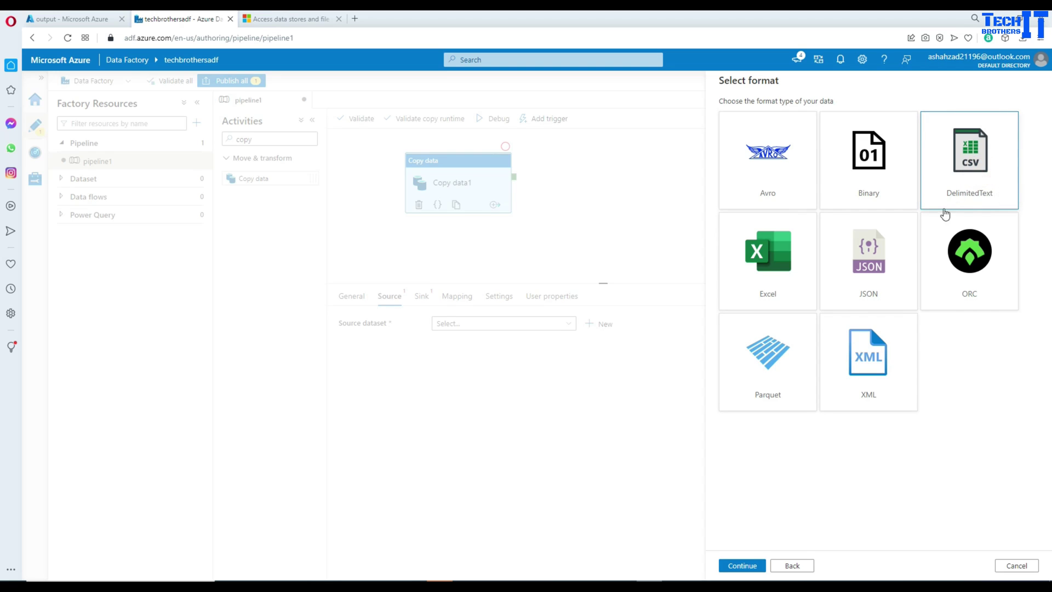
click(742, 566)
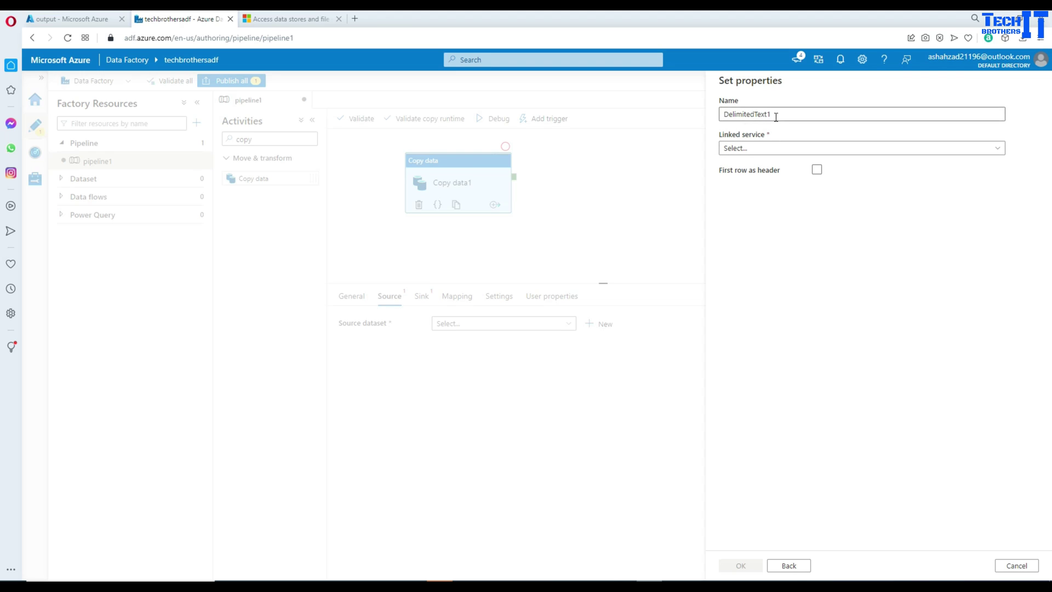
Point a new linked service at techbrothersstorage under TechbrothersIT Subscription.
click(762, 149)
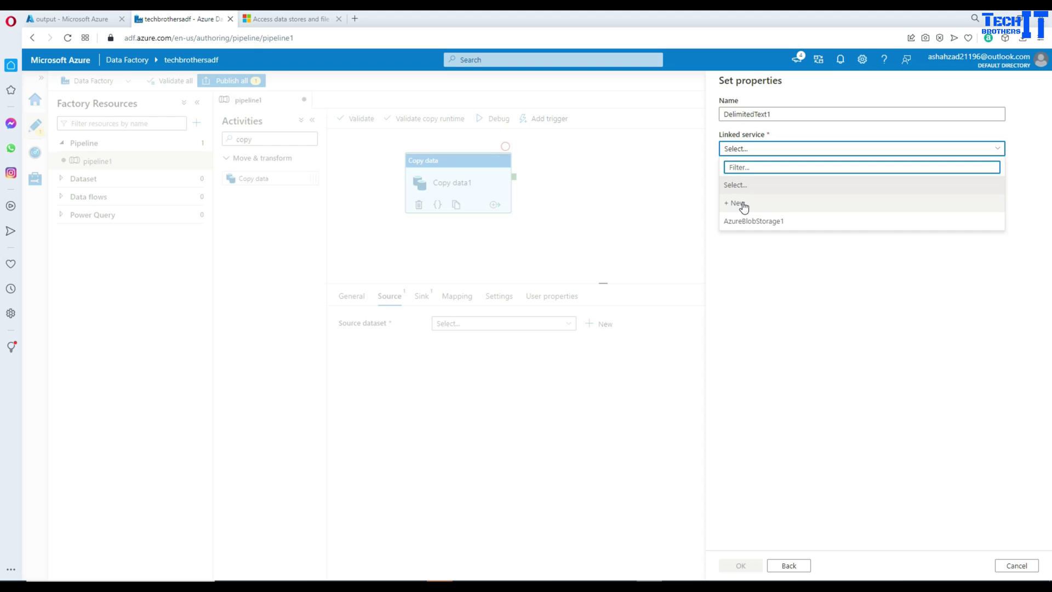
click(738, 203)
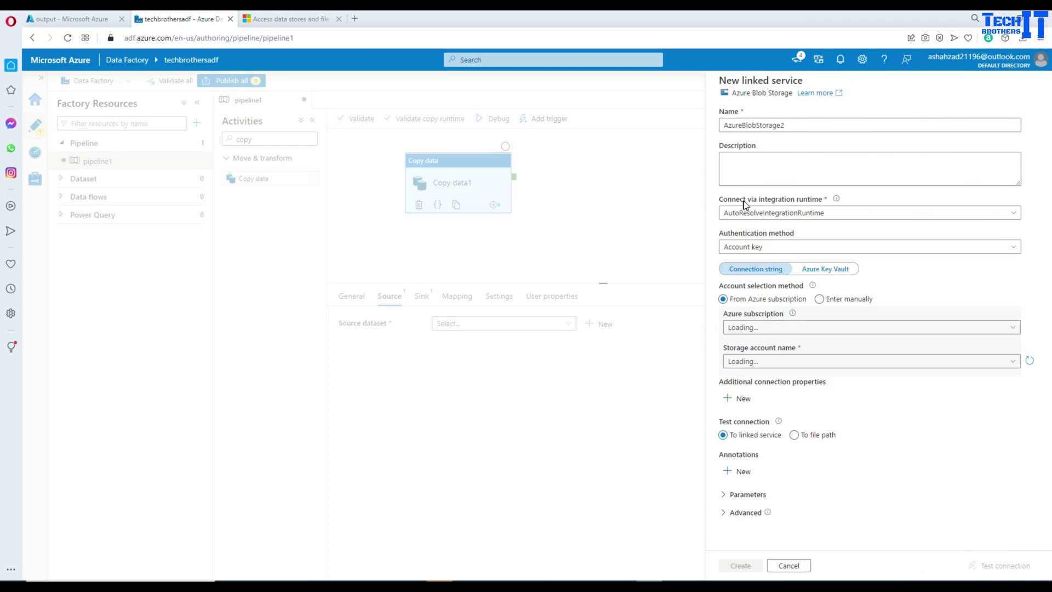
click(786, 327)
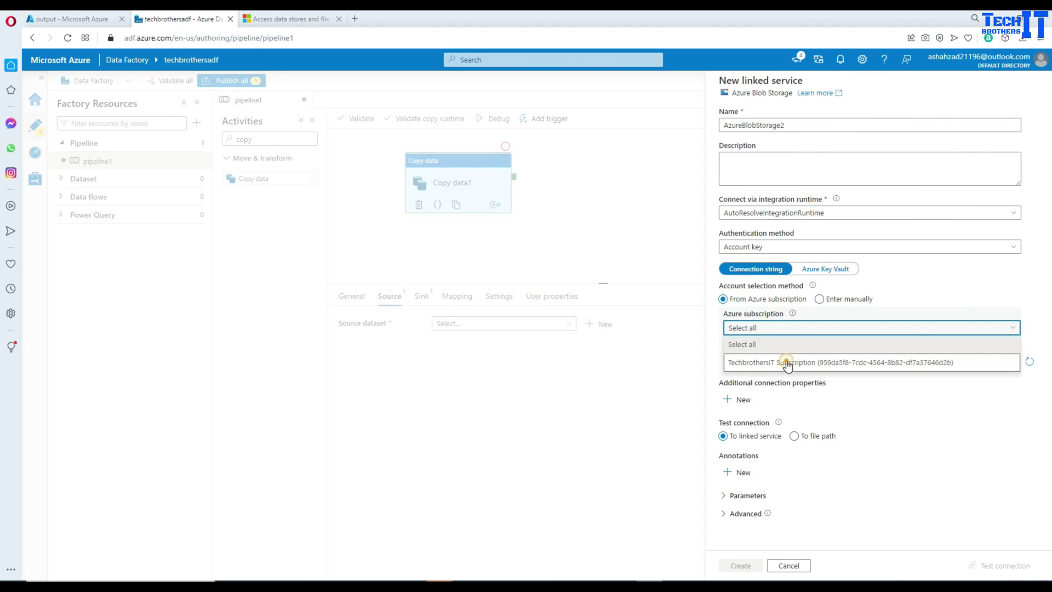
click(787, 361)
click(787, 366)
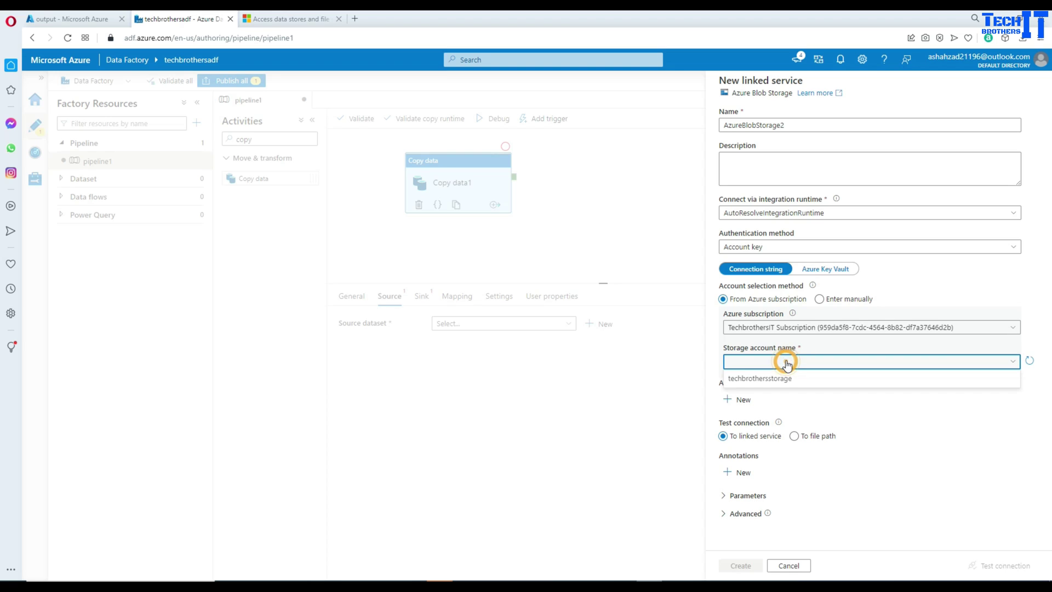
click(781, 383)
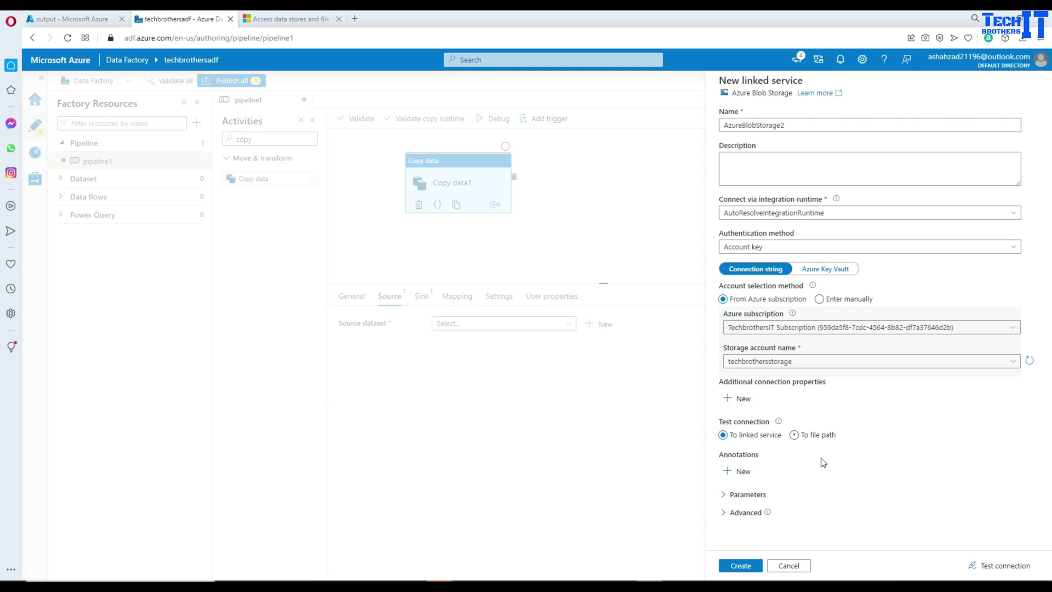
Test the connection, create linked service AzureBlobStorage2, and browse for the file path.
click(990, 563)
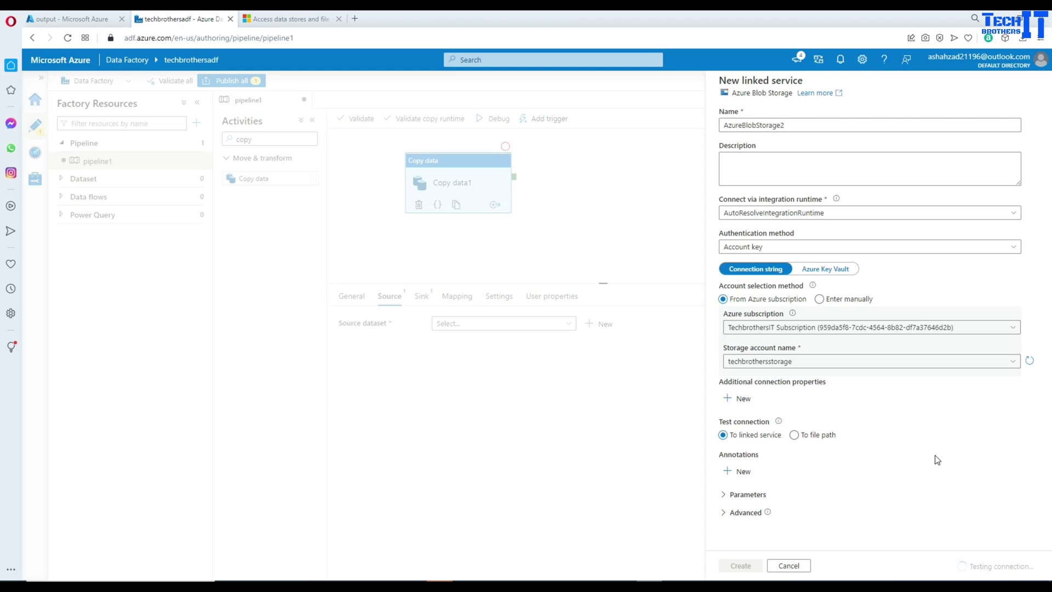
click(742, 566)
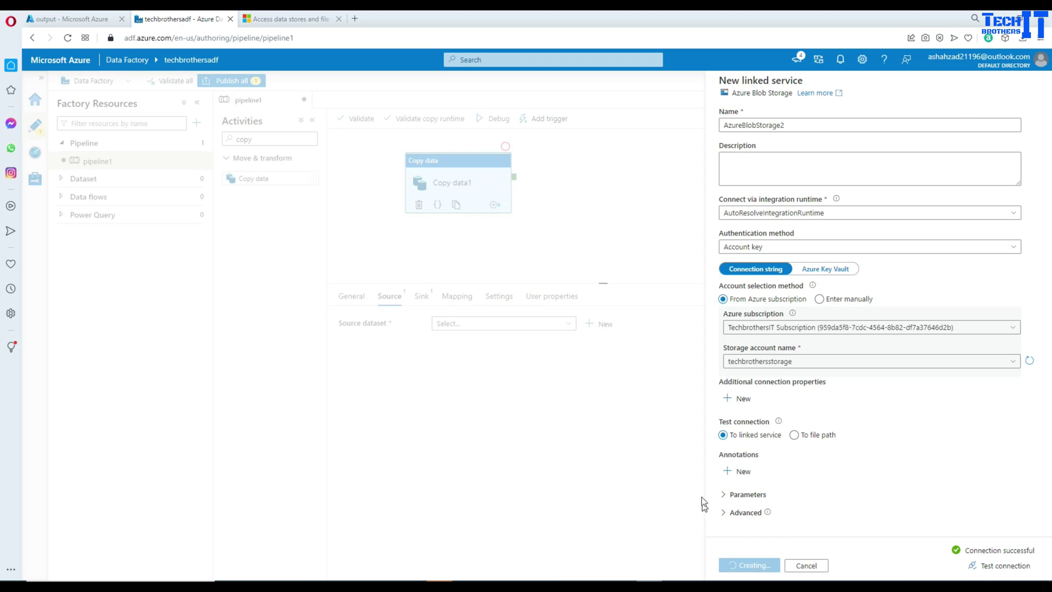
click(1009, 179)
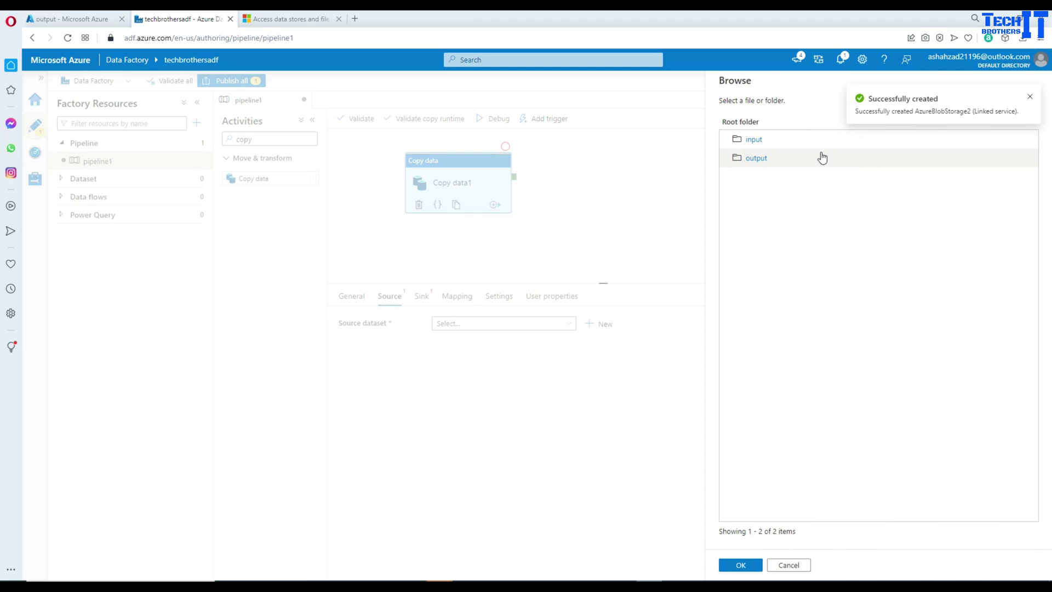
Set the file path to the input folder with Import schema None and confirm DelimitedText1.
click(753, 140)
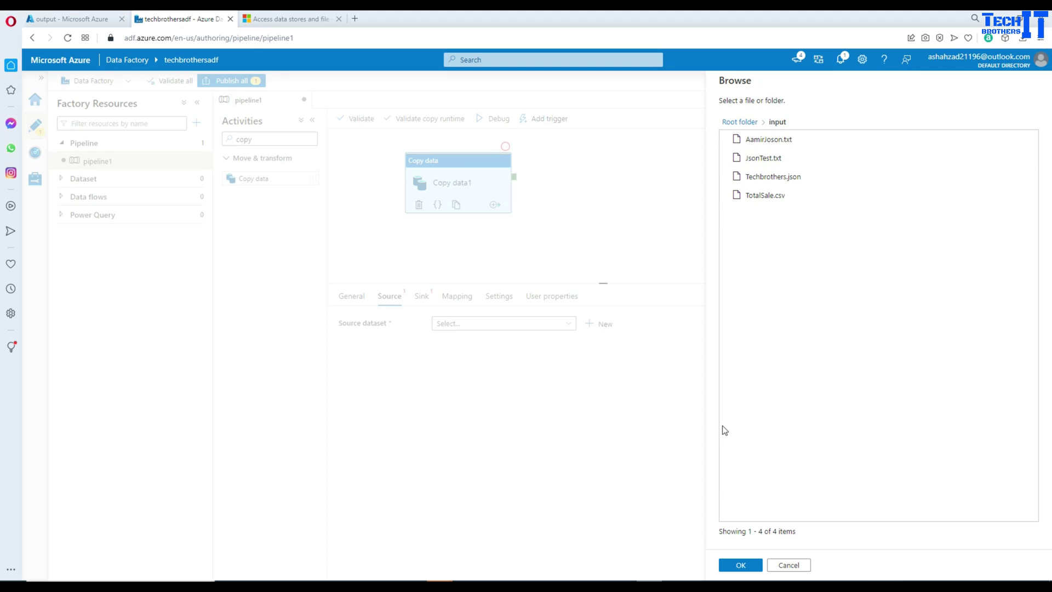
click(742, 565)
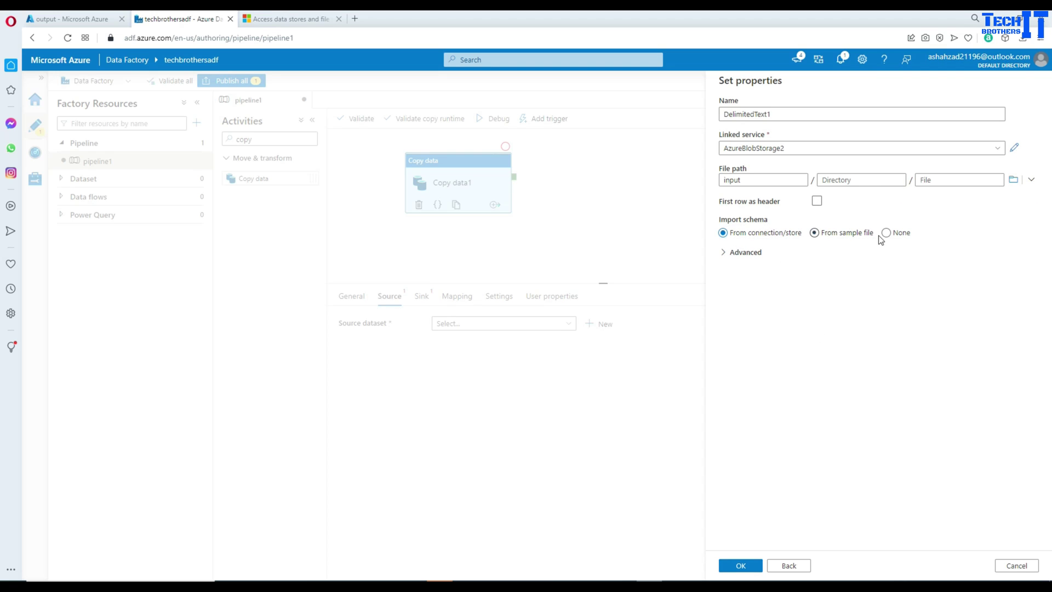
click(886, 234)
click(741, 566)
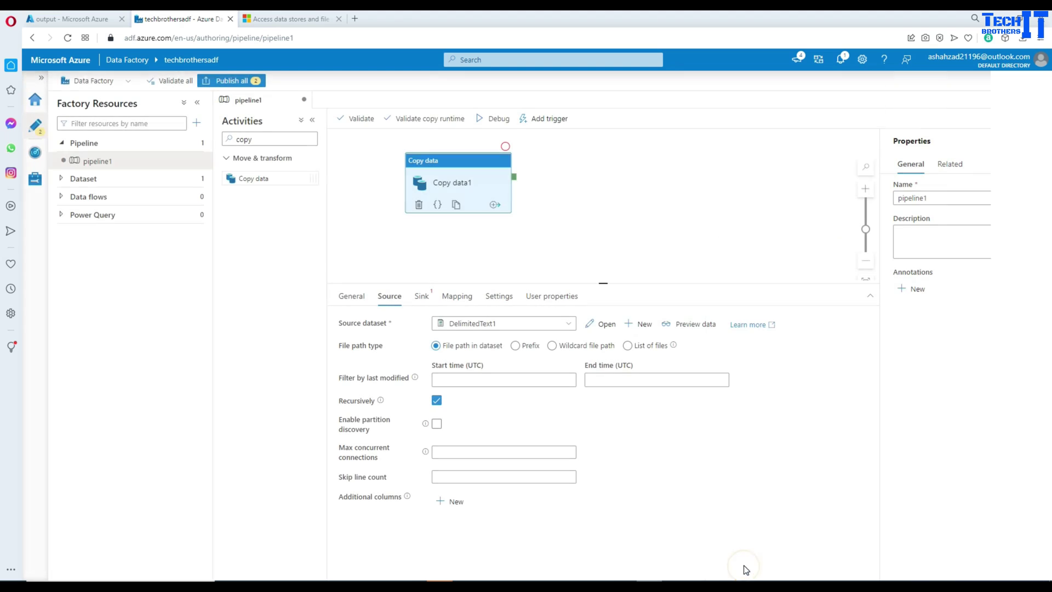
Switch the source to Wildcard file path and replace the *.cvs file pattern with *.
click(552, 346)
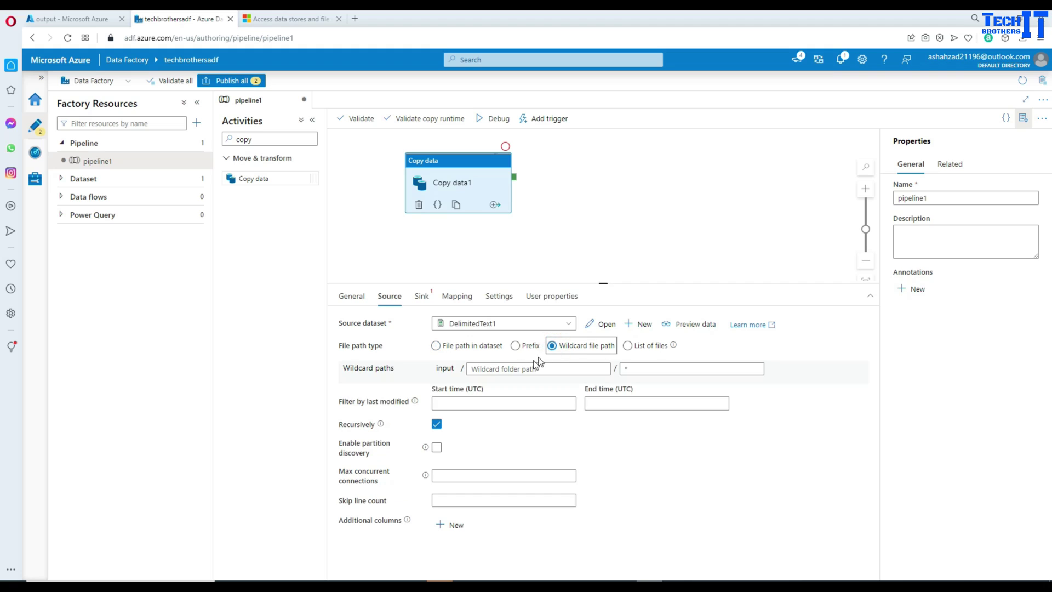
double_click(454, 368)
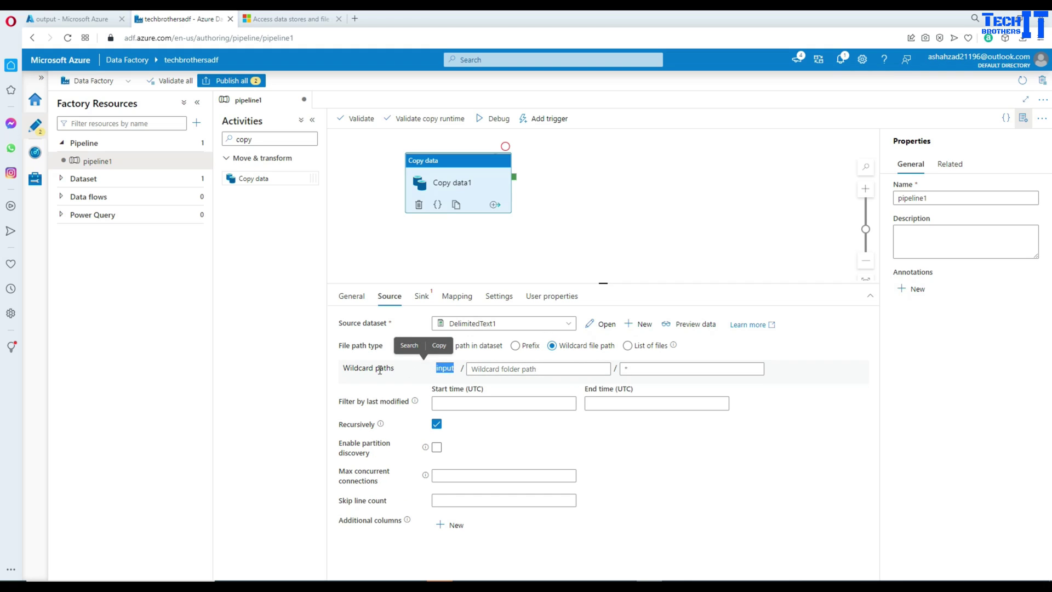
click(634, 370)
text(.cvs)
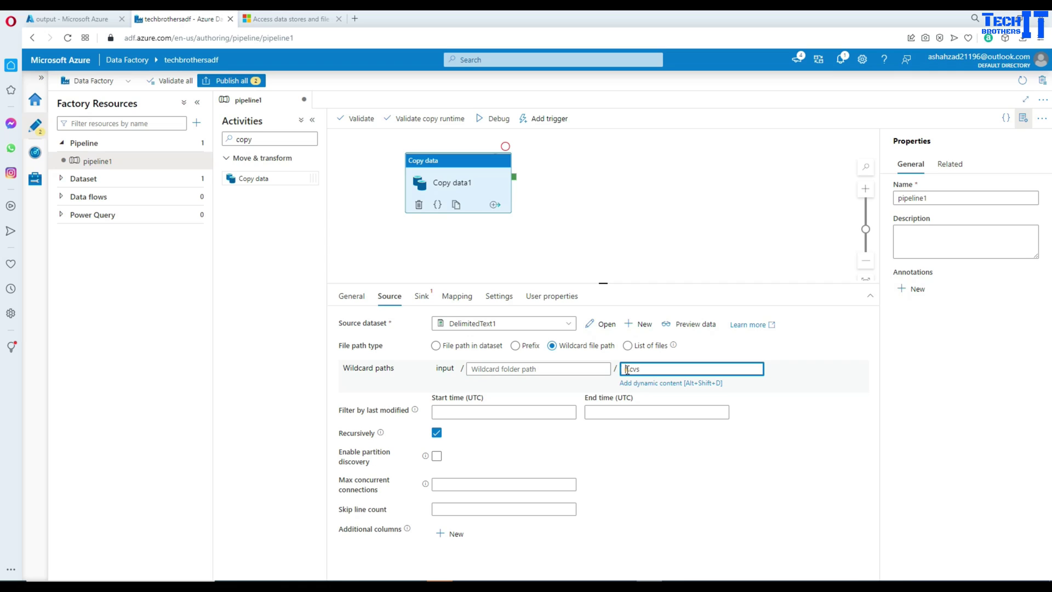
click(644, 366)
click(639, 369)
drag(646, 369, 626, 370)
click(629, 370)
drag(639, 369, 611, 371)
On the Sink tab, start a new Azure Blob Storage dataset in DelimitedText format.
click(422, 297)
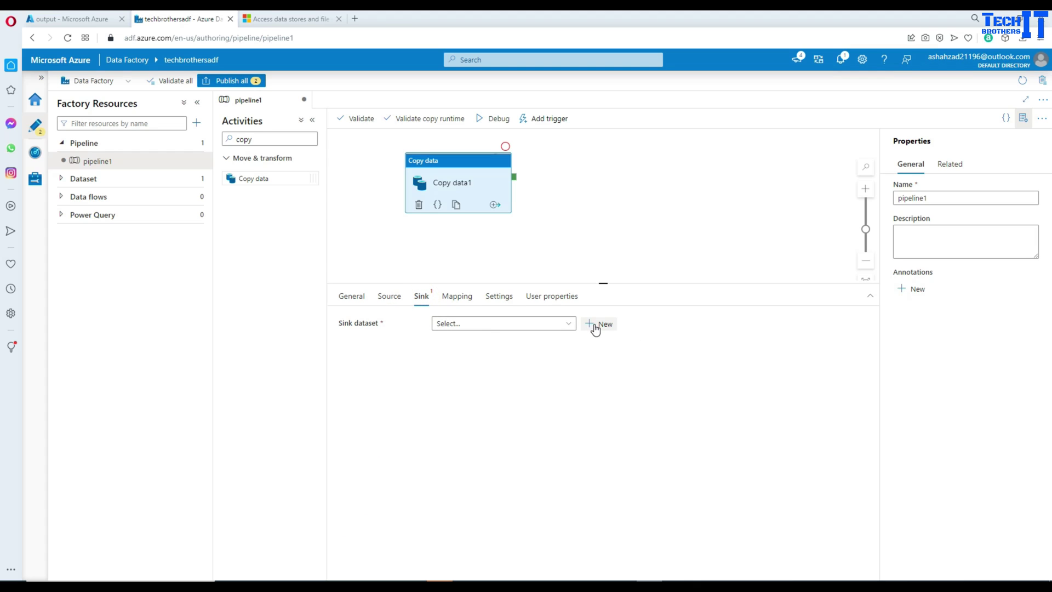
click(595, 328)
click(771, 240)
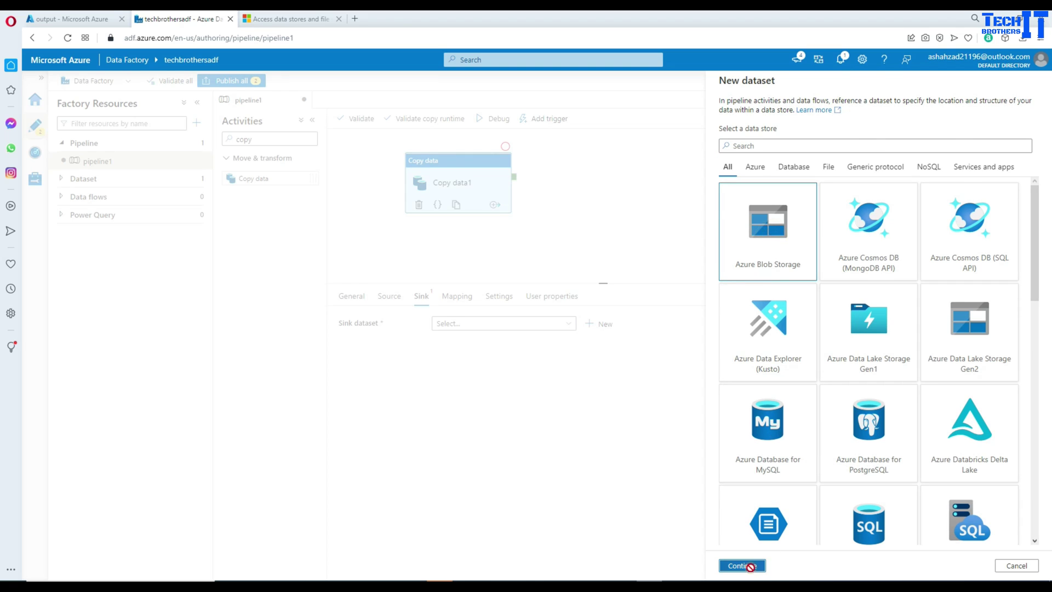
click(744, 567)
click(972, 181)
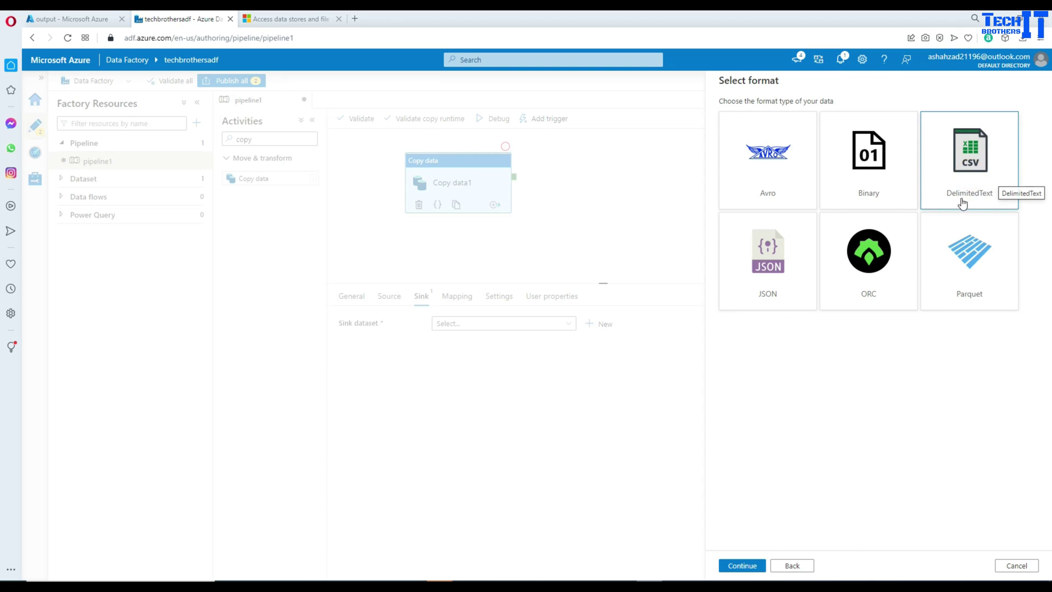
click(737, 566)
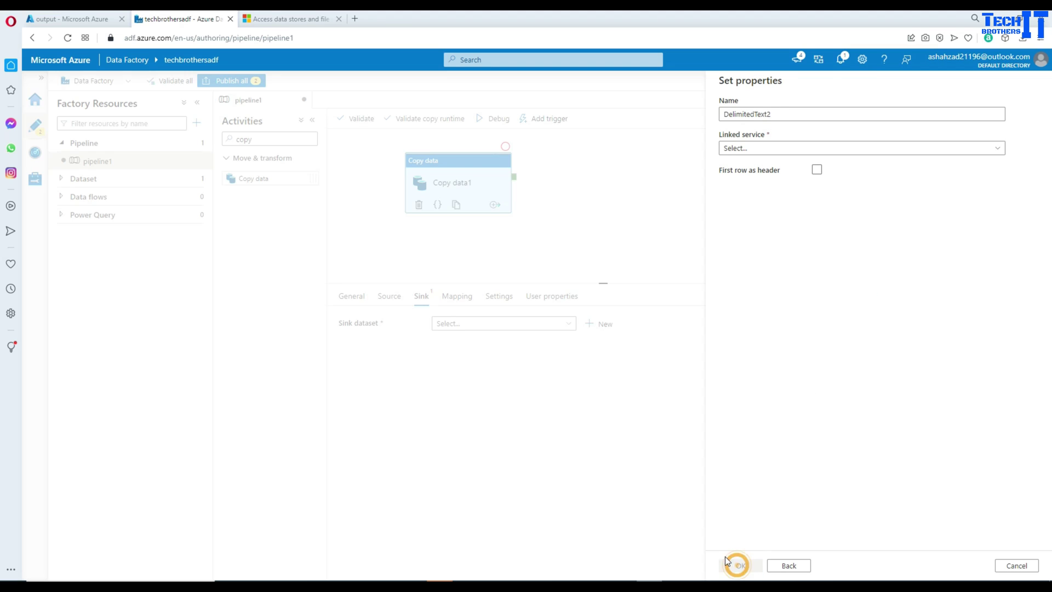
Point DelimitedText2 at the output container via AzureBlobStorage2 with Import schema None.
click(751, 149)
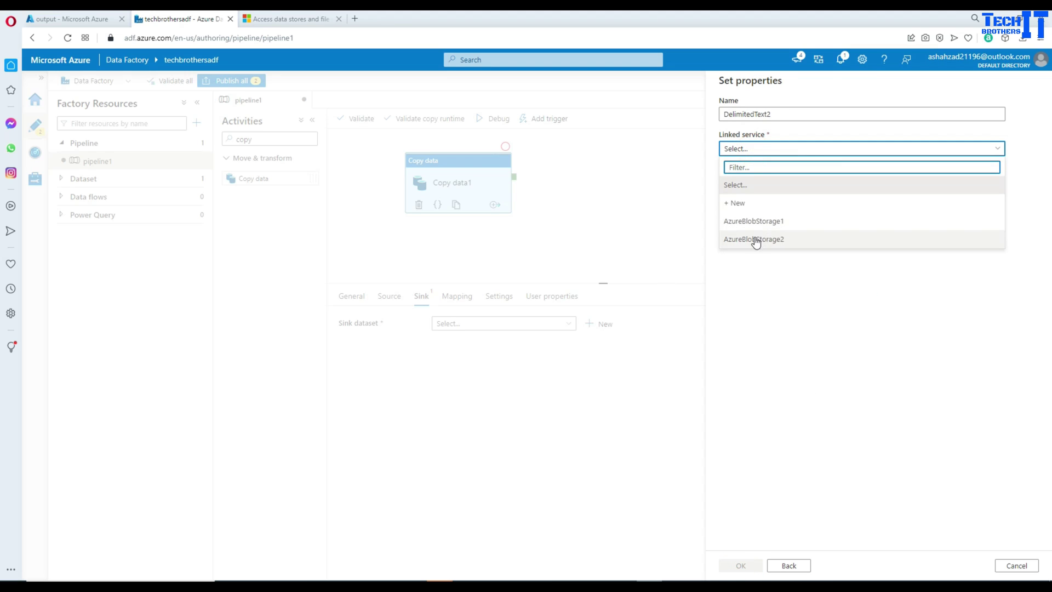
click(754, 241)
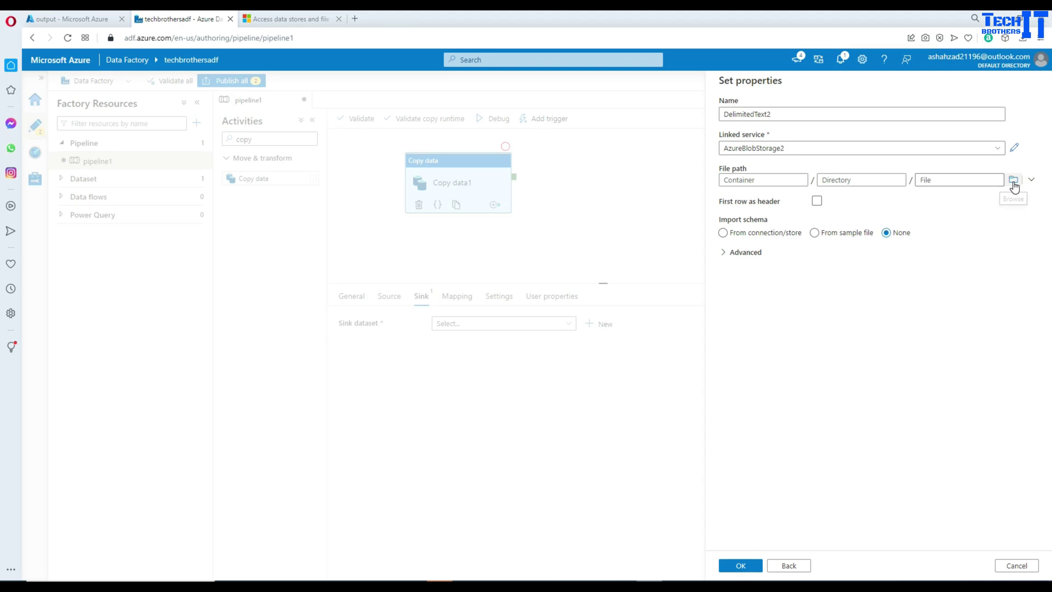
click(1015, 182)
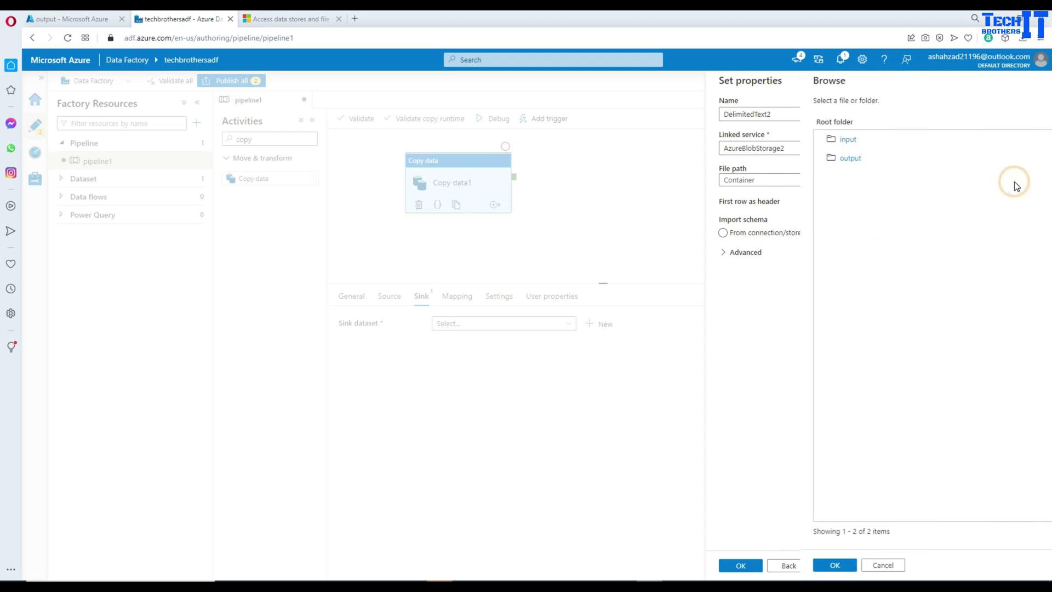
double_click(758, 162)
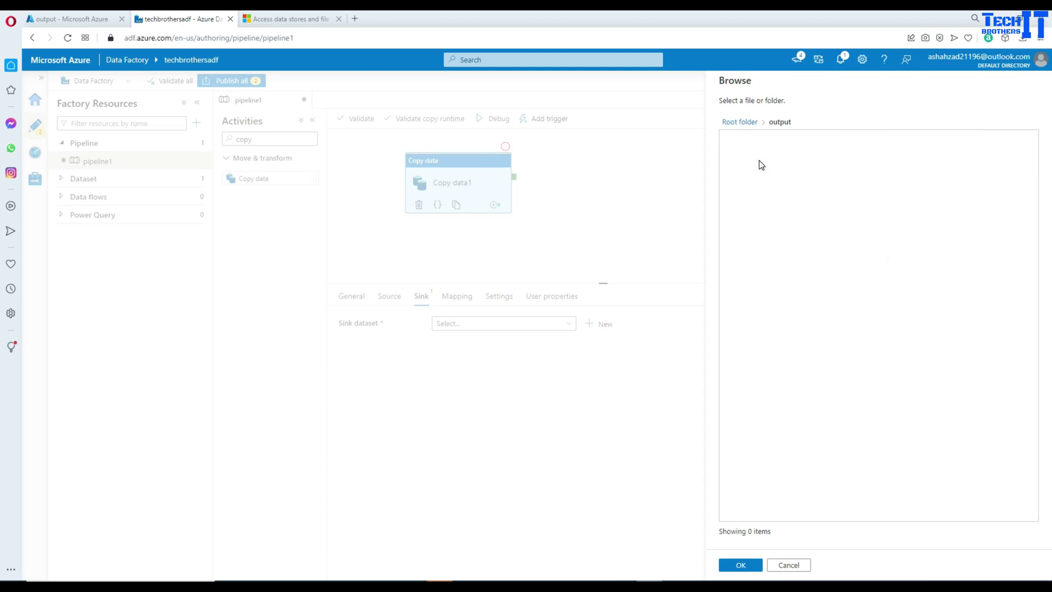
click(742, 564)
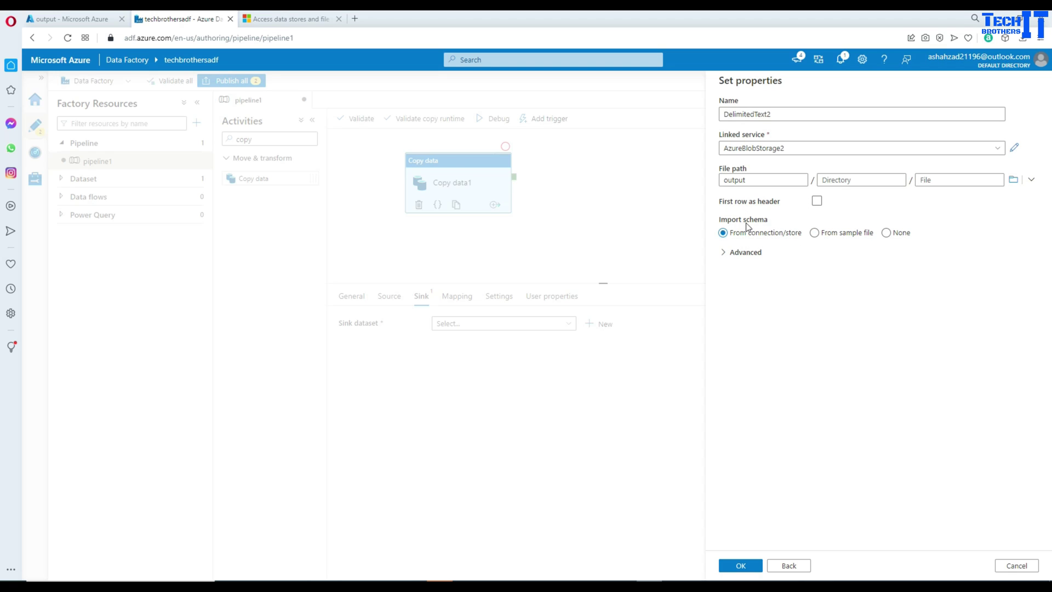
click(886, 233)
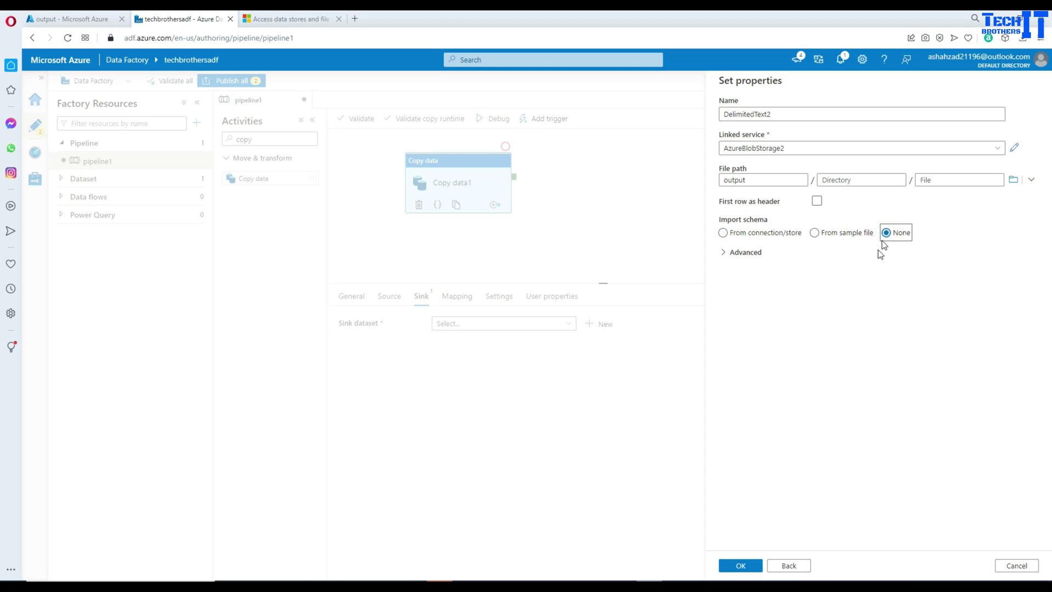
click(754, 567)
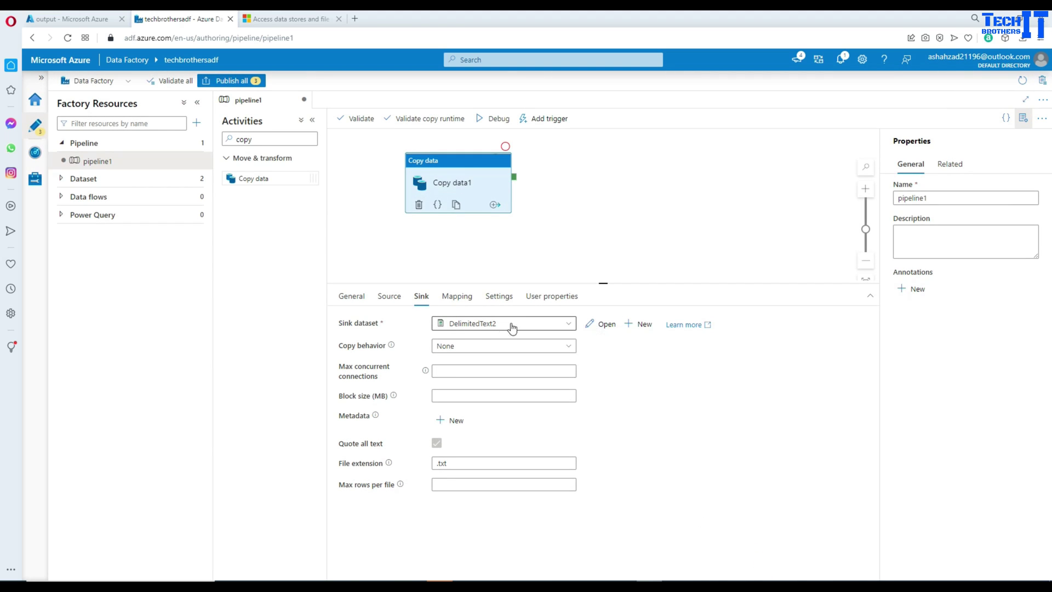
Set DelimitedText2's file path to output/DemoZipFile.zip.
click(605, 326)
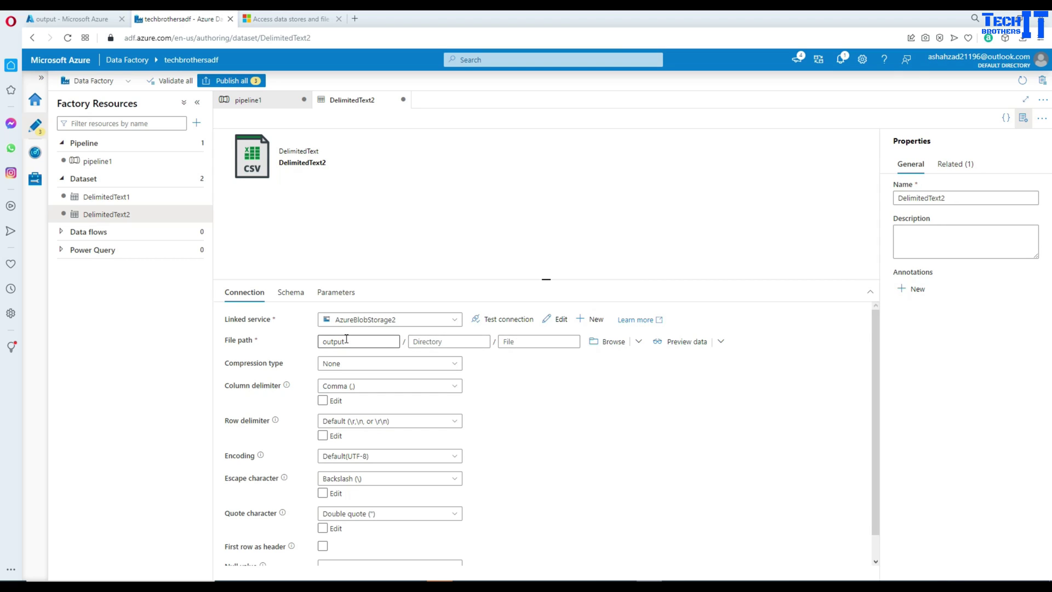
drag(348, 341, 313, 345)
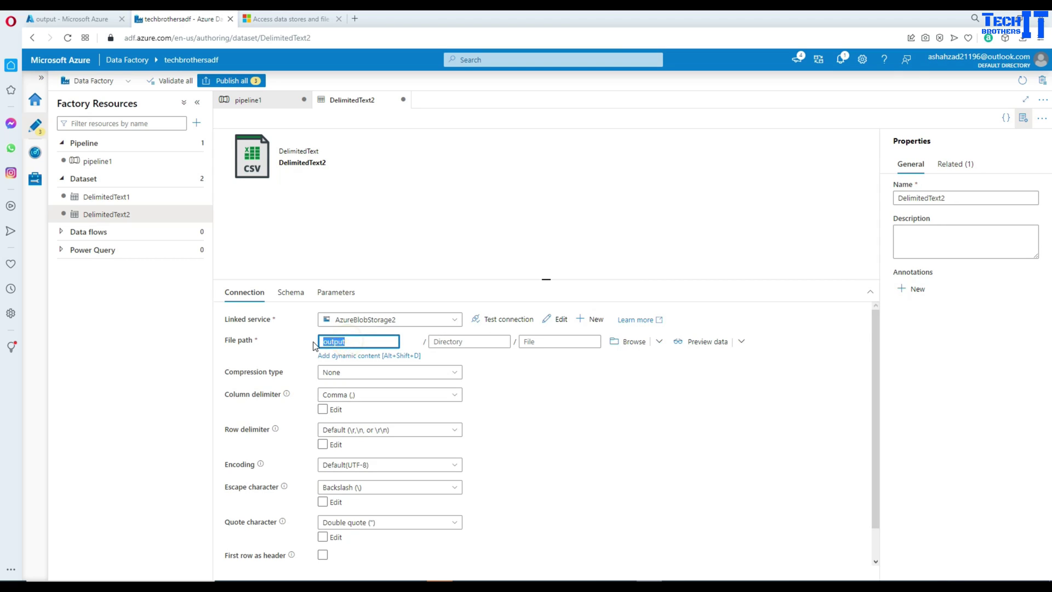
click(528, 342)
text(DemoZipFile.zip)
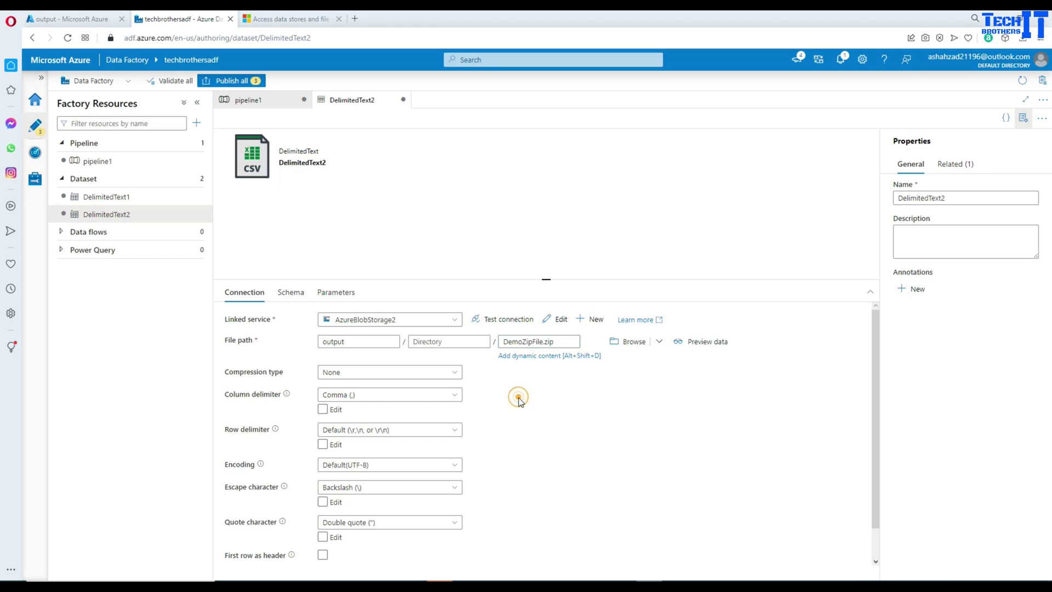
click(302, 370)
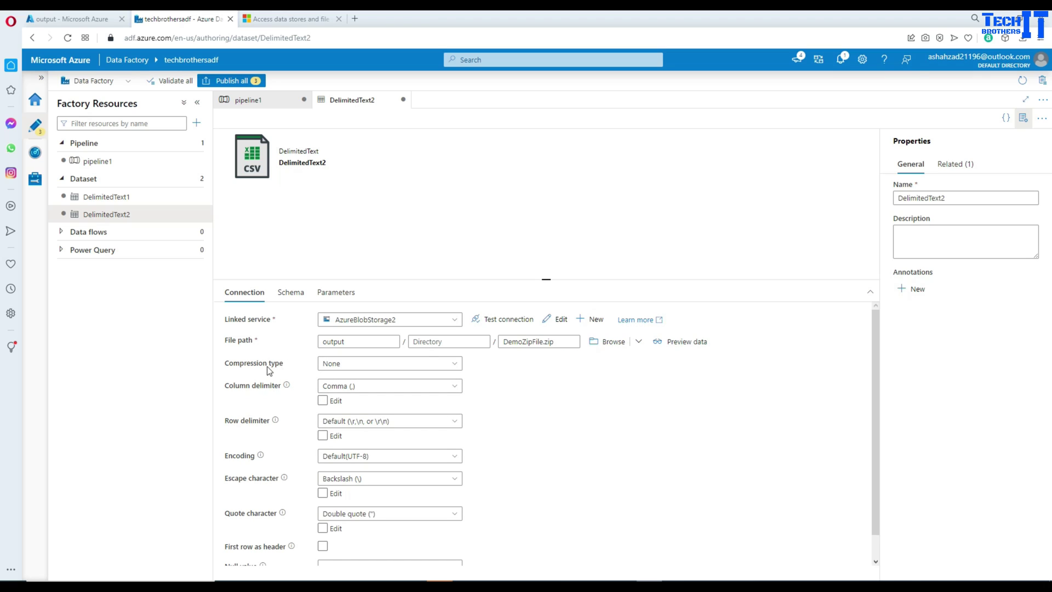
Set the compression type to ZipDeflate (.zip) with Optimal compression level.
click(356, 367)
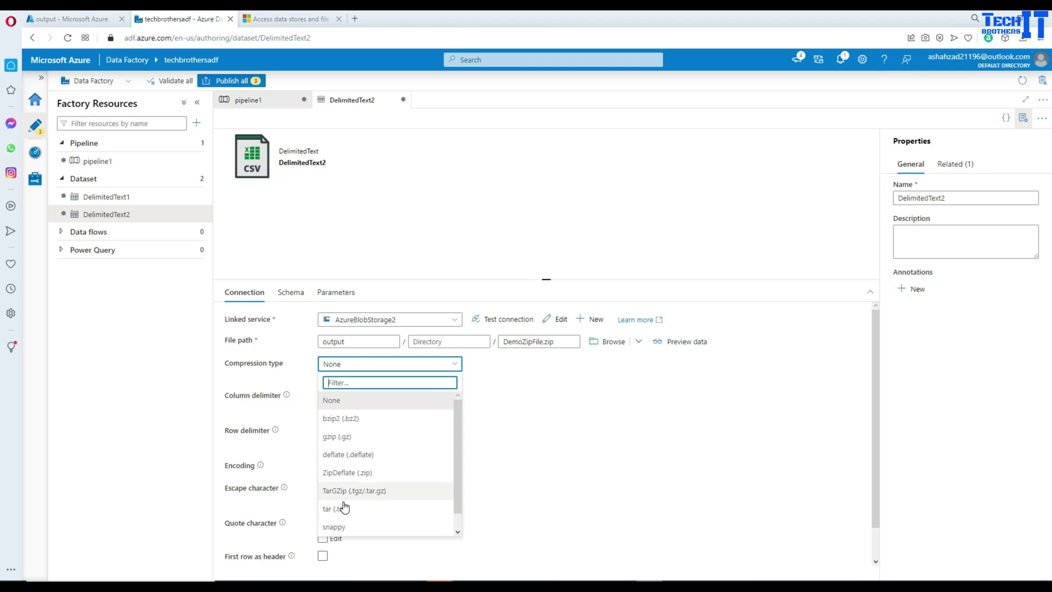
scroll(350, 527, down, 1)
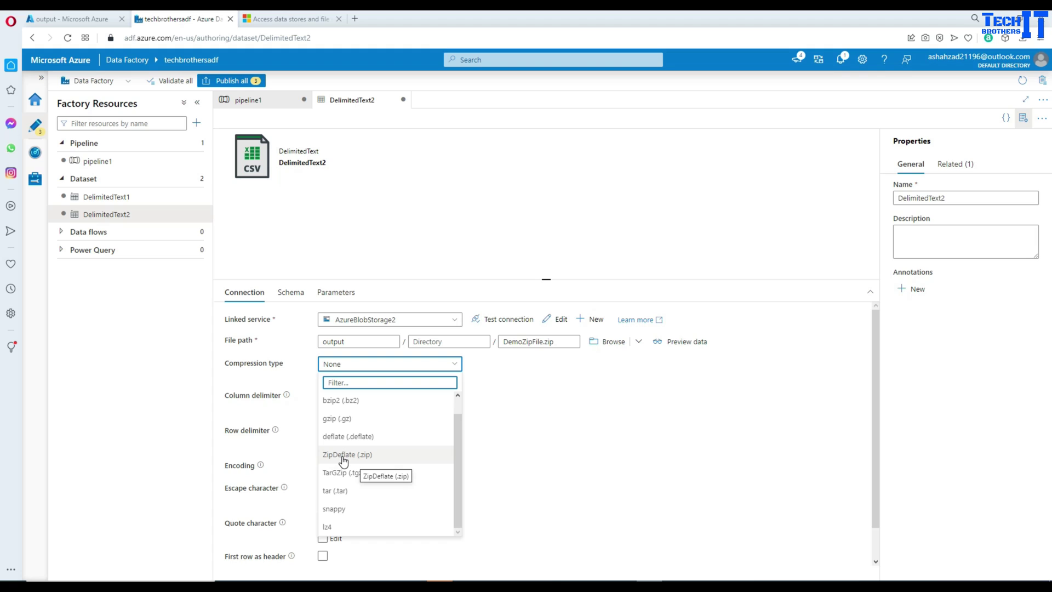
click(345, 458)
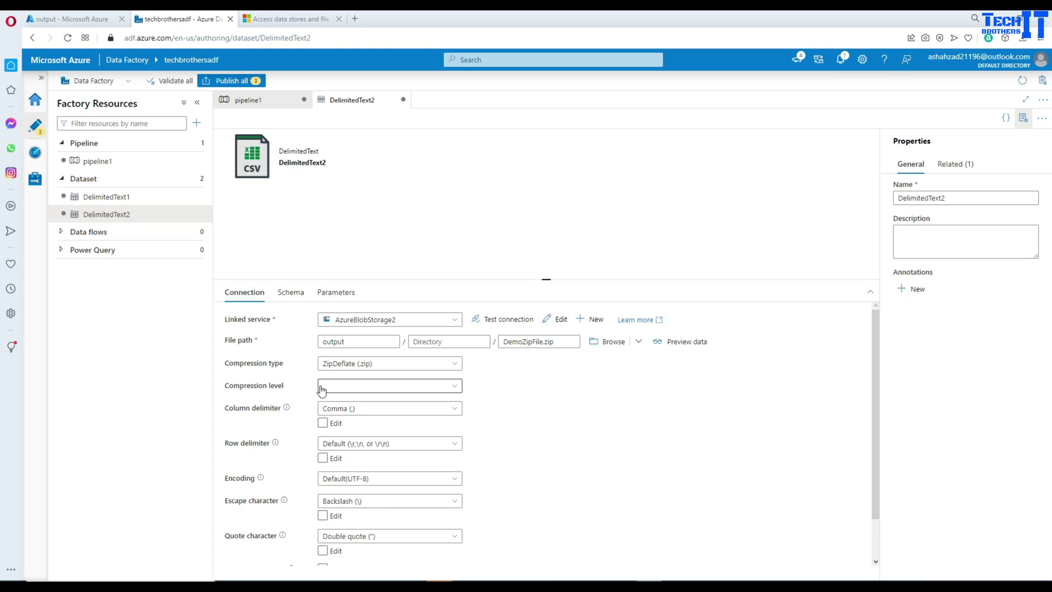
click(369, 387)
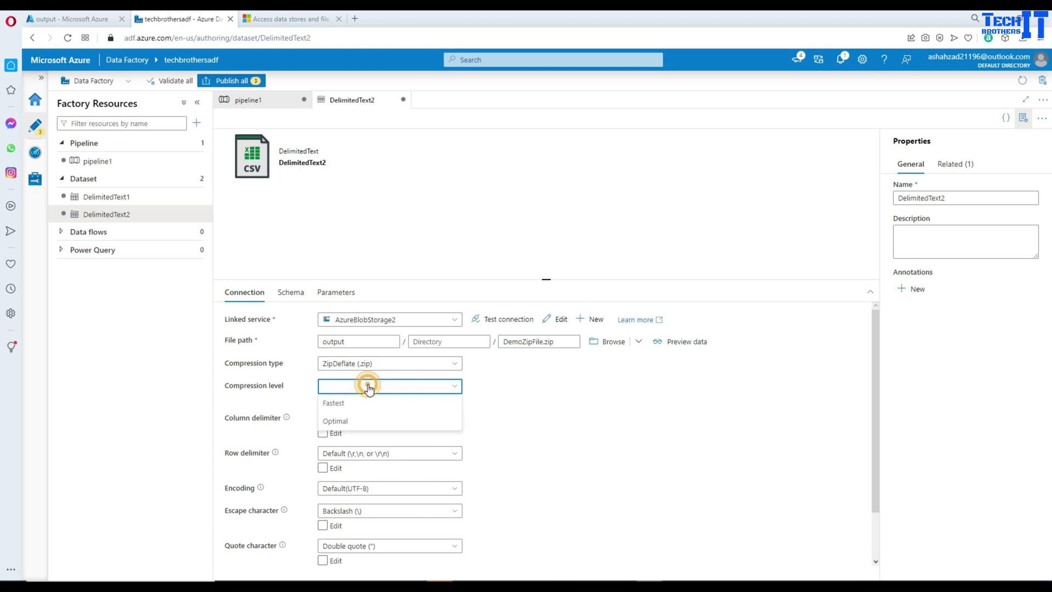
click(337, 421)
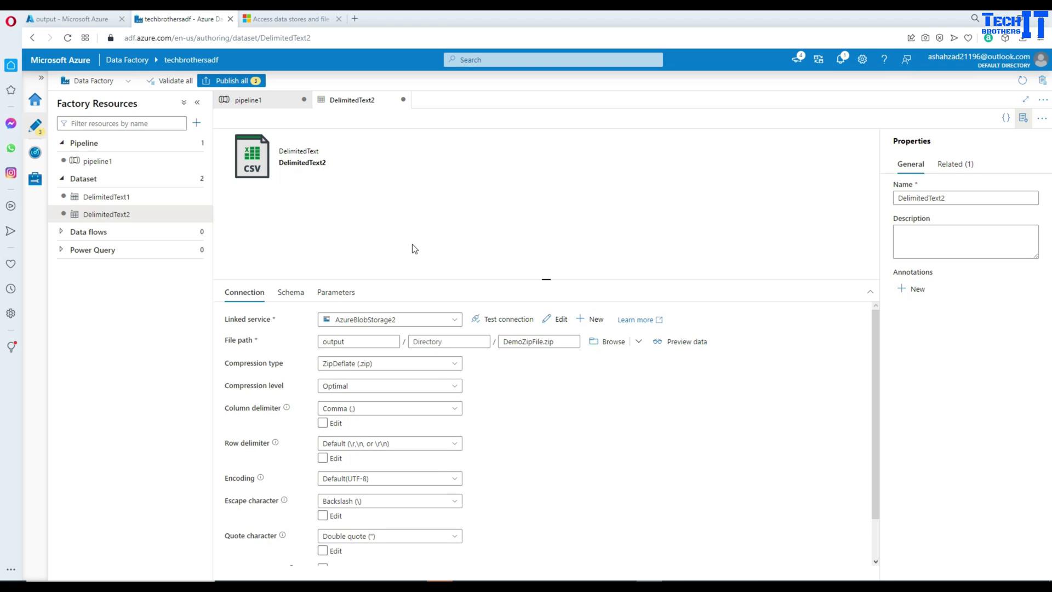
Debug-run pipeline1 and refresh its run status.
click(279, 100)
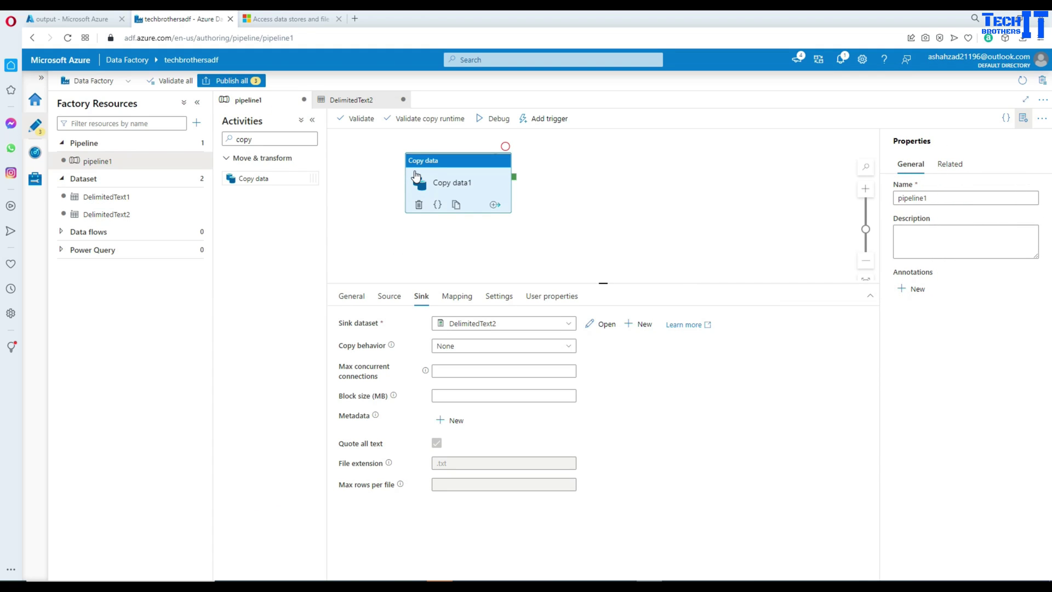
click(494, 122)
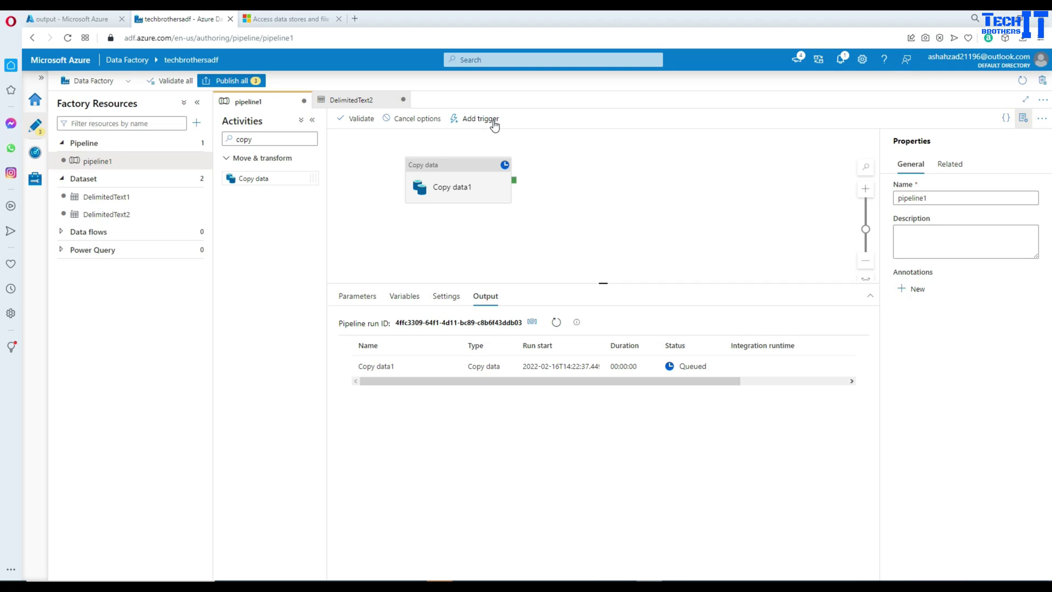
click(556, 326)
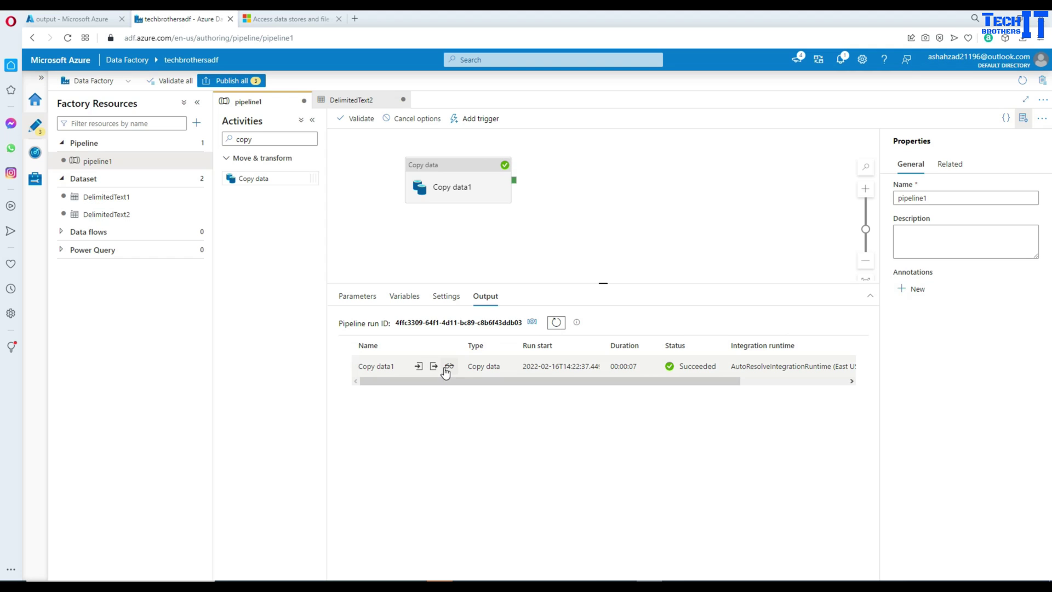
Check the copy run details showing 4 files read and 1 file written.
click(445, 367)
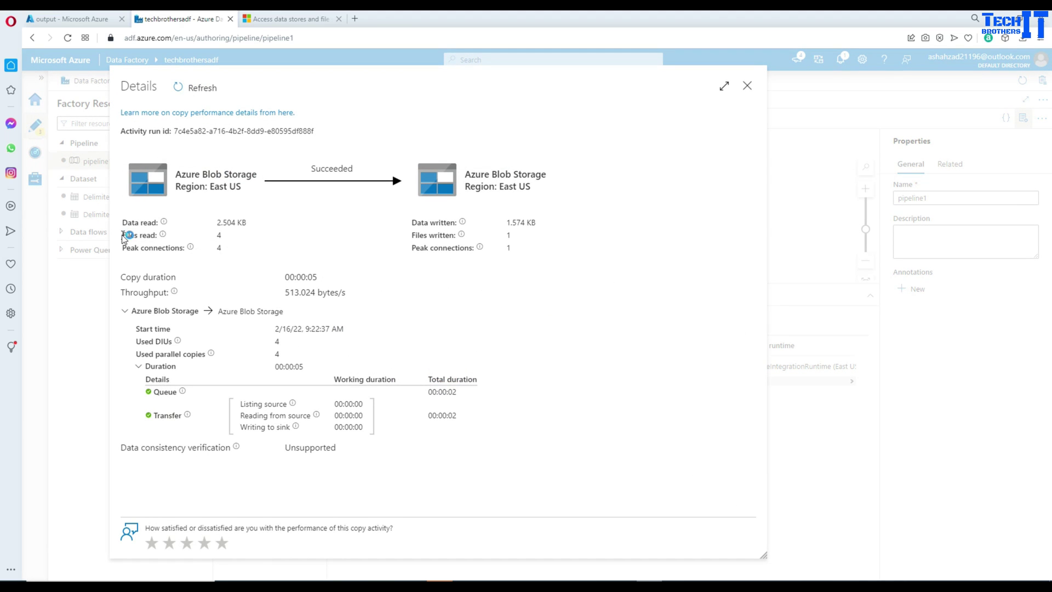
drag(123, 237, 219, 236)
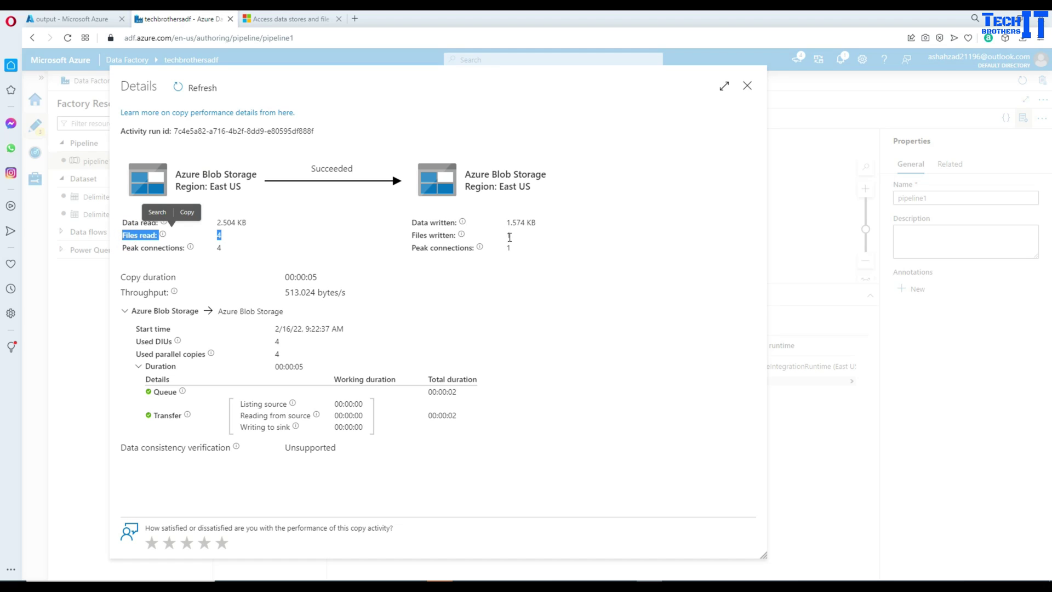
drag(508, 237, 420, 237)
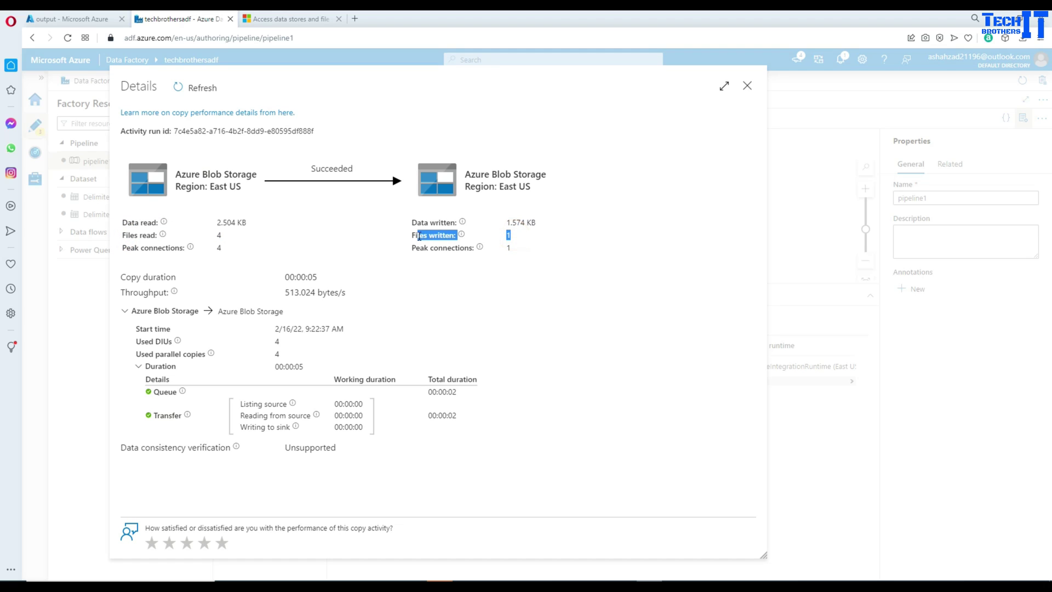
click(481, 289)
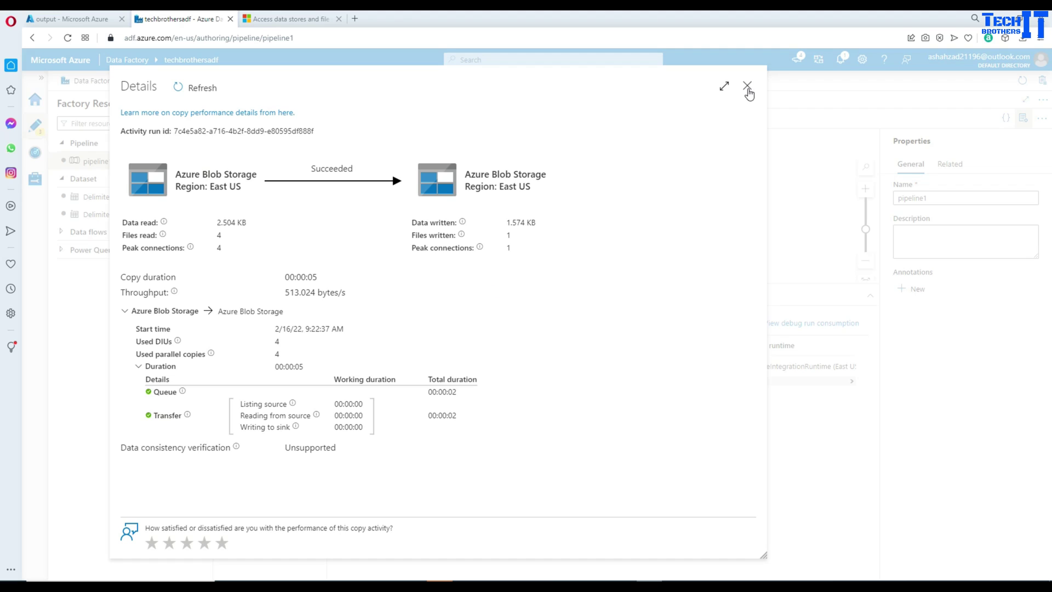
click(747, 87)
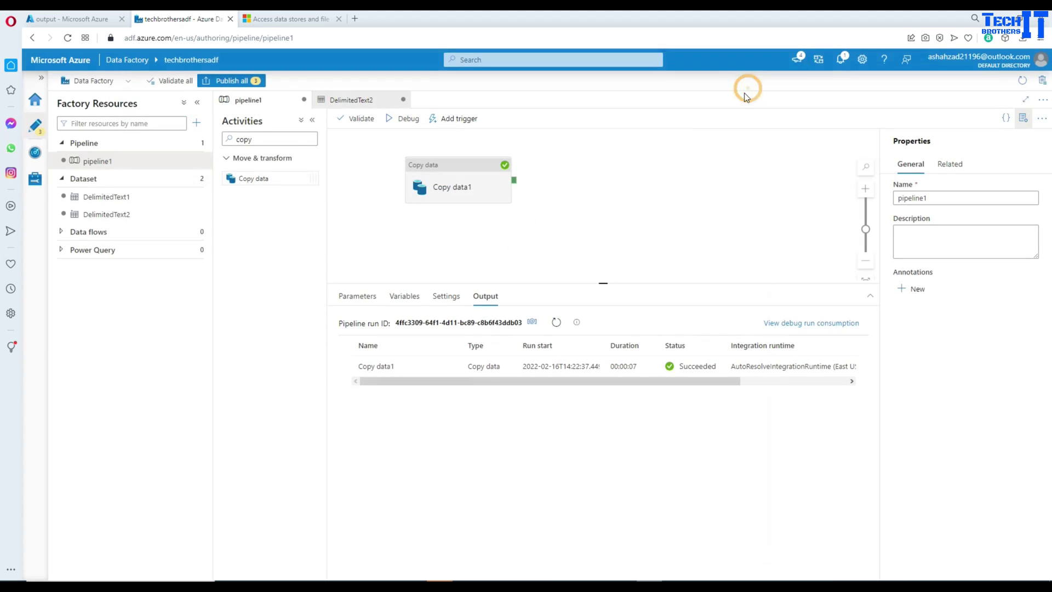
Refresh the output container, download DemoZipFile.zip, and show it in the Downloads folder.
click(84, 16)
click(324, 132)
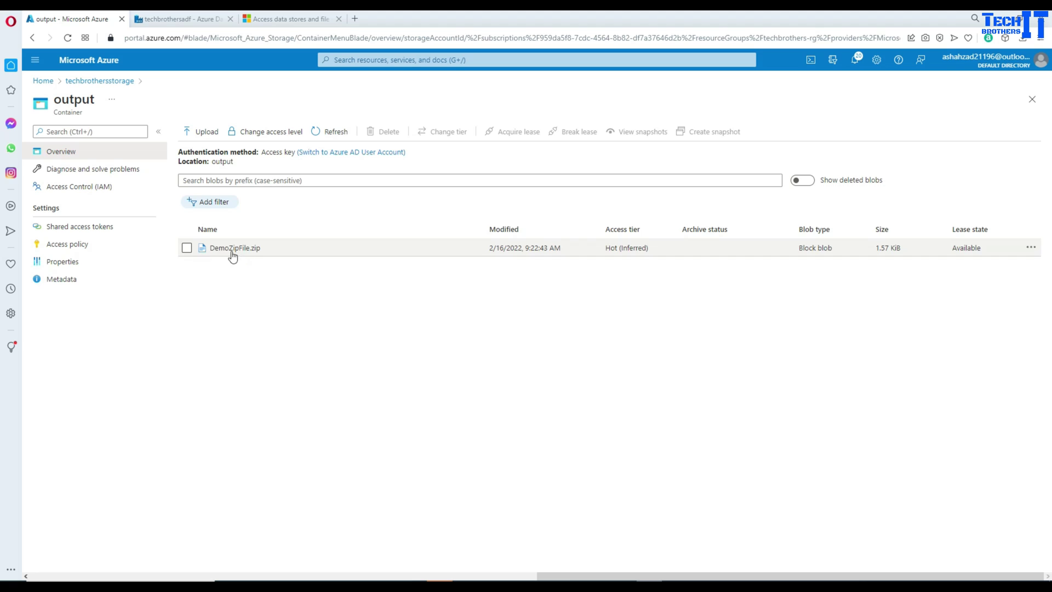
click(187, 248)
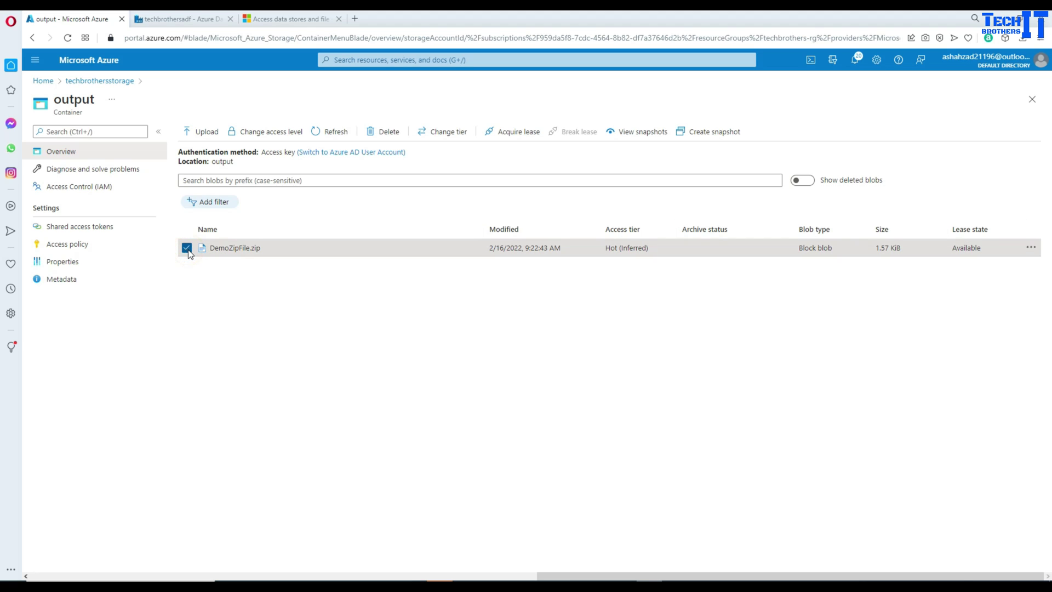
click(1031, 247)
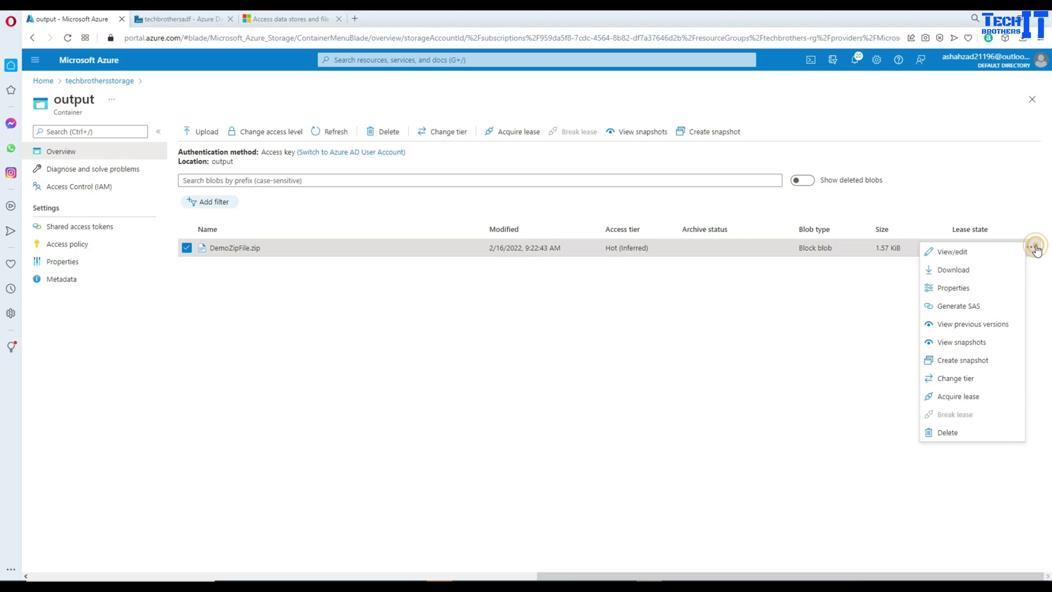
click(953, 270)
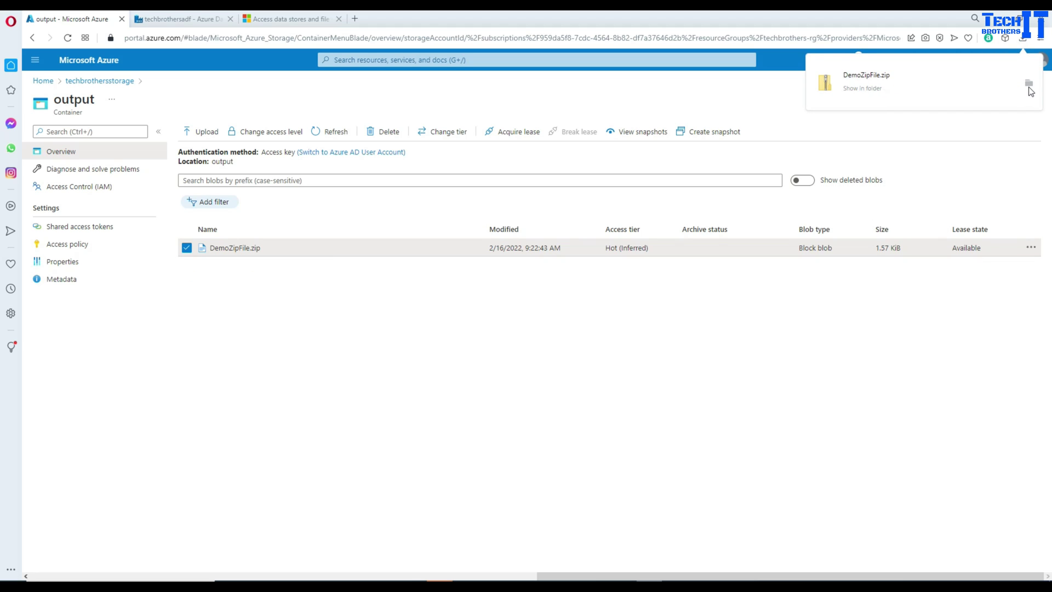
click(1030, 86)
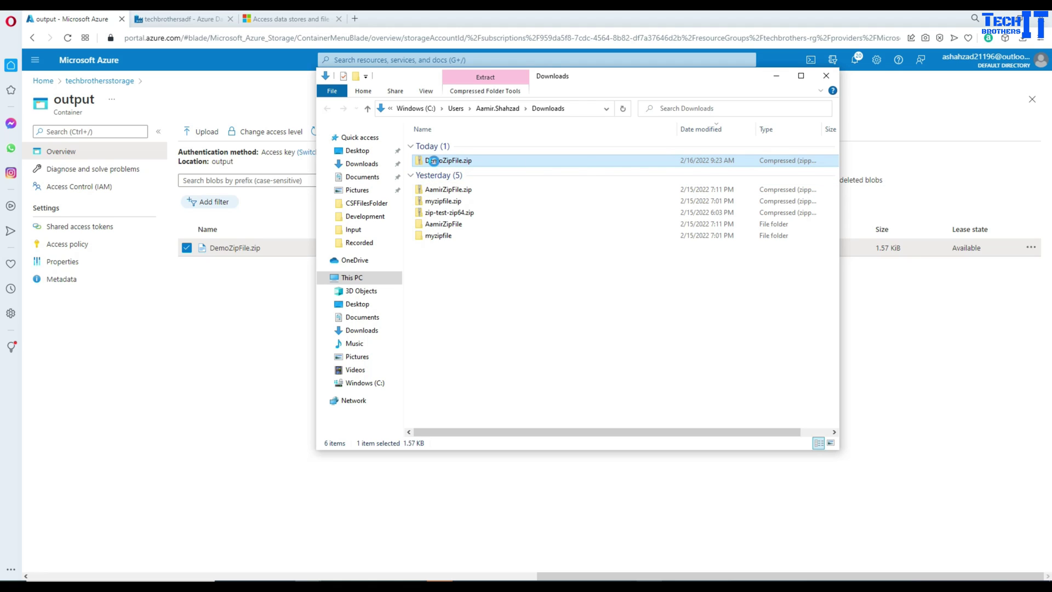
Extract all contents of DemoZipFile.zip in File Explorer.
right_click(433, 160)
click(484, 237)
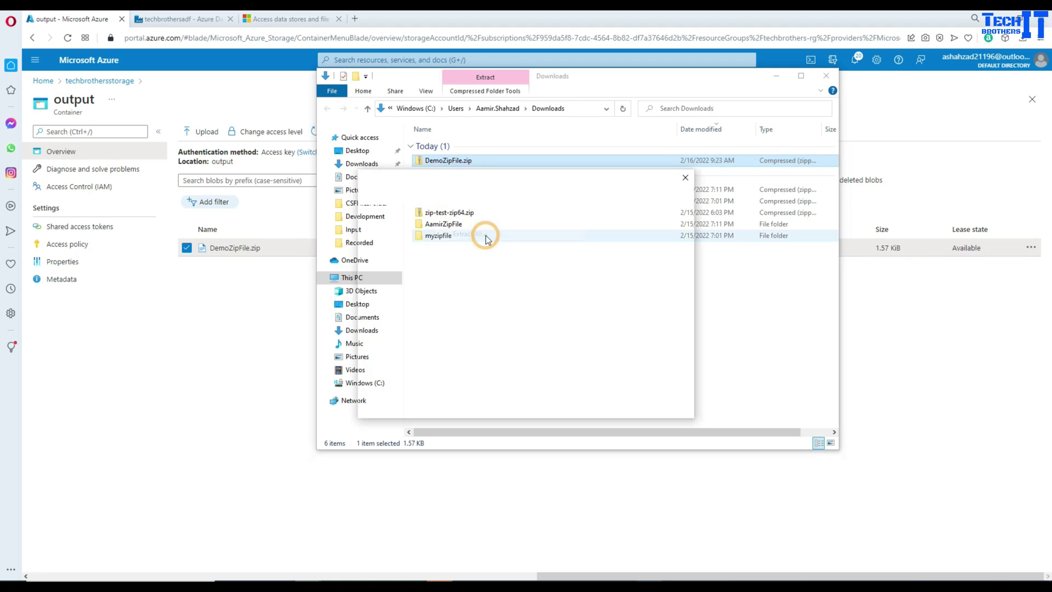
click(617, 405)
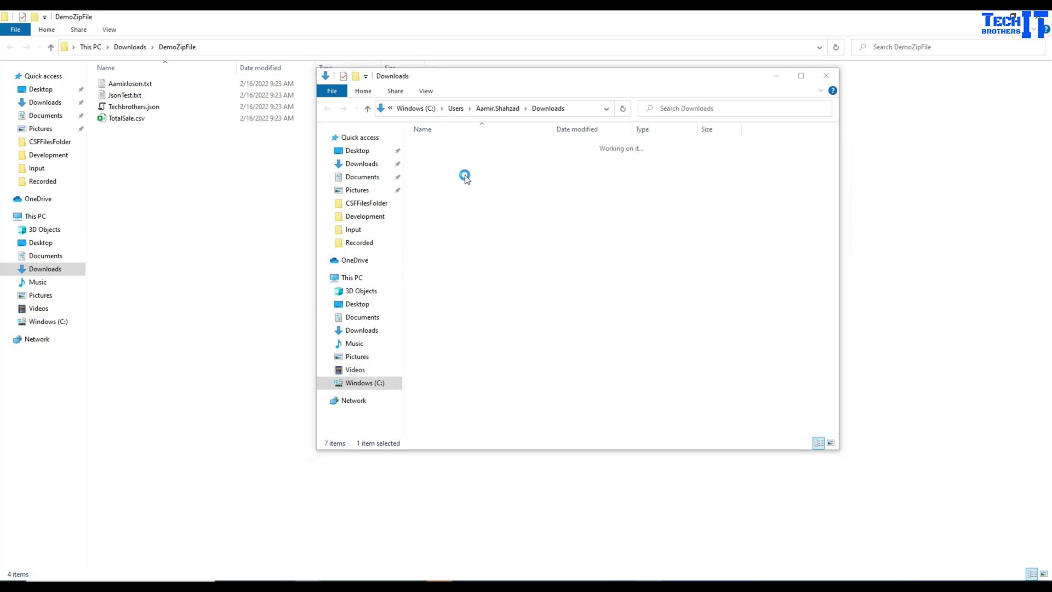
click(470, 208)
click(452, 144)
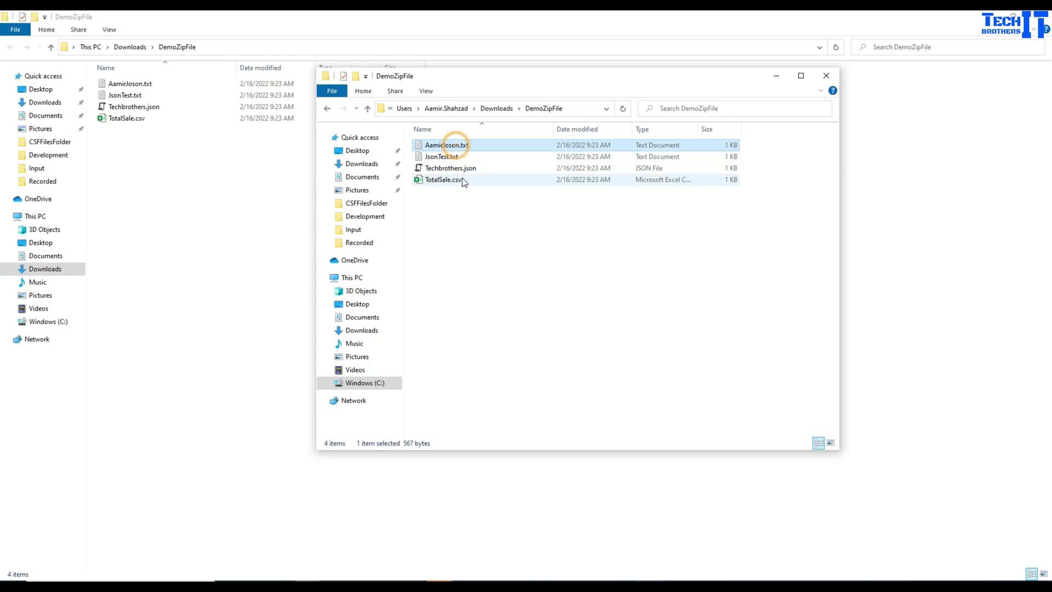
click(452, 167)
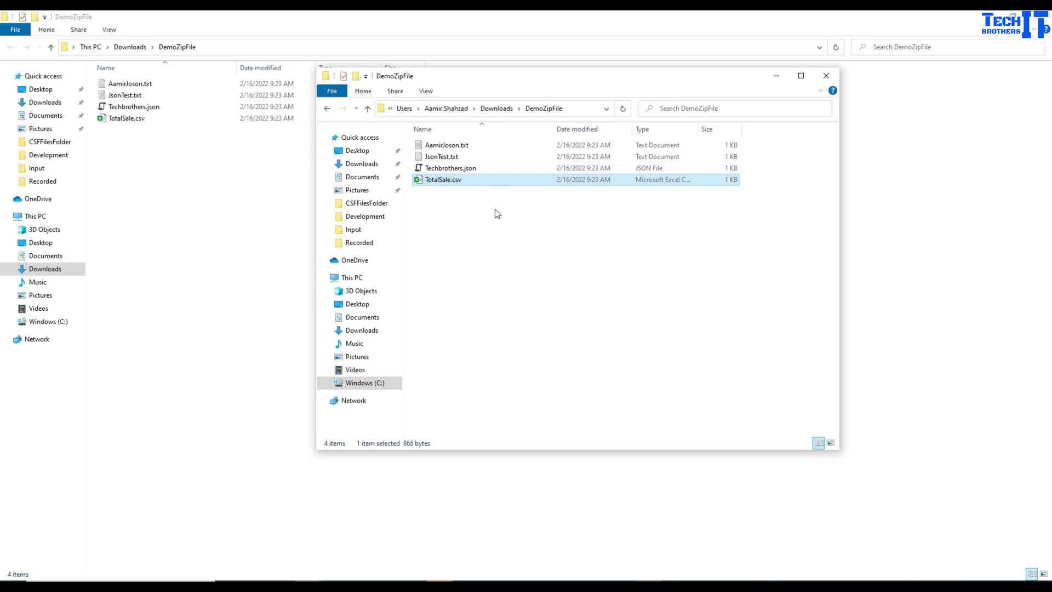
click(452, 145)
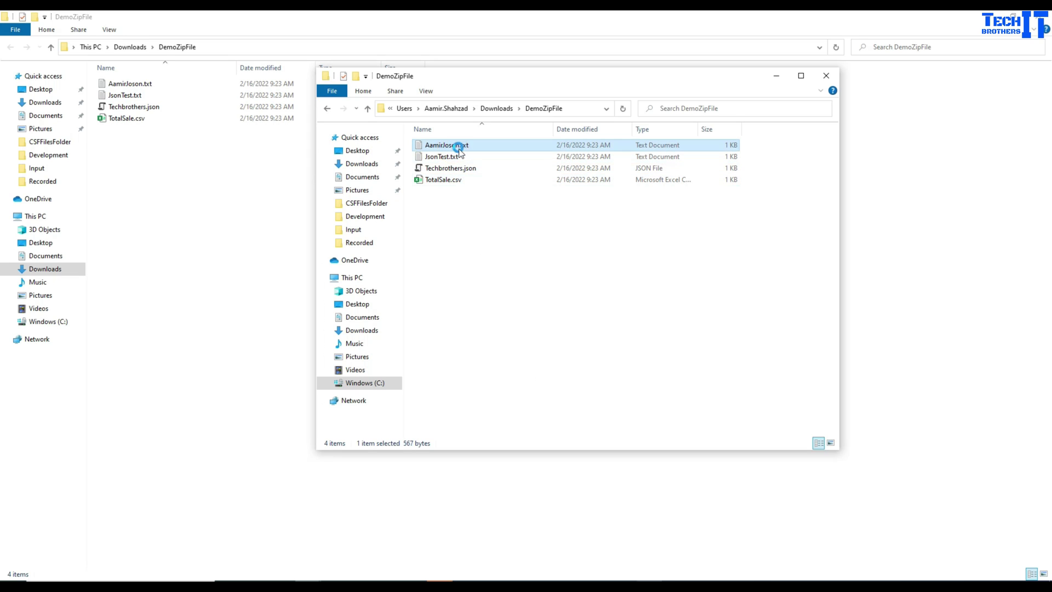
right_click(454, 145)
click(498, 180)
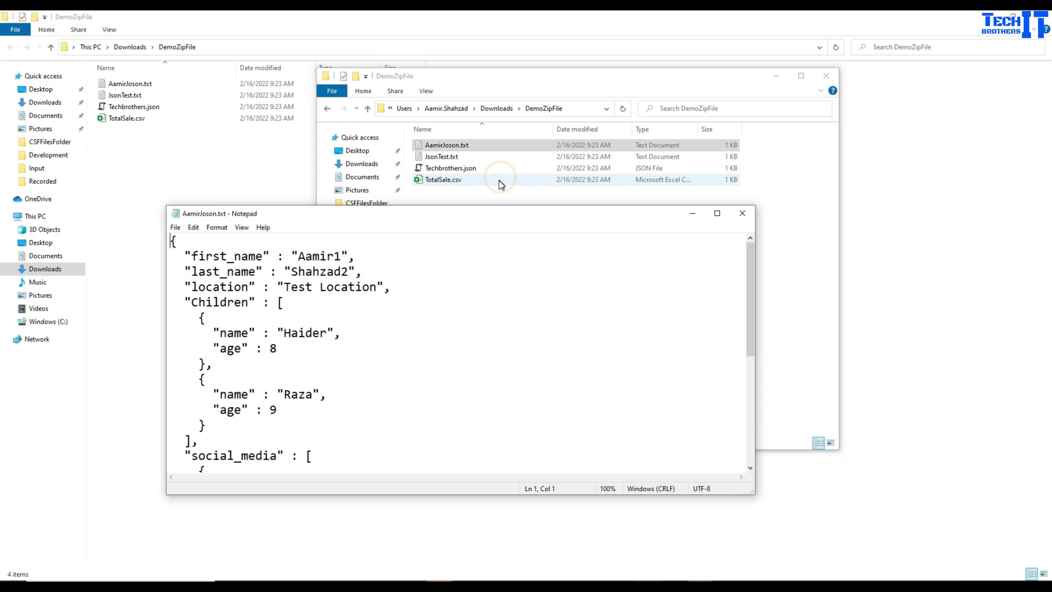
click(741, 214)
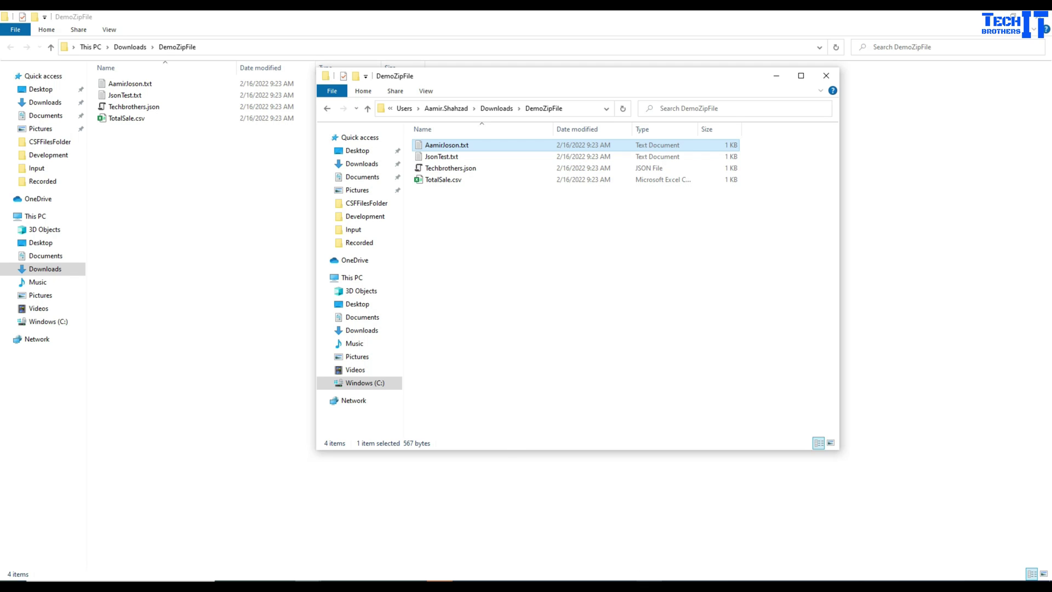
click(440, 584)
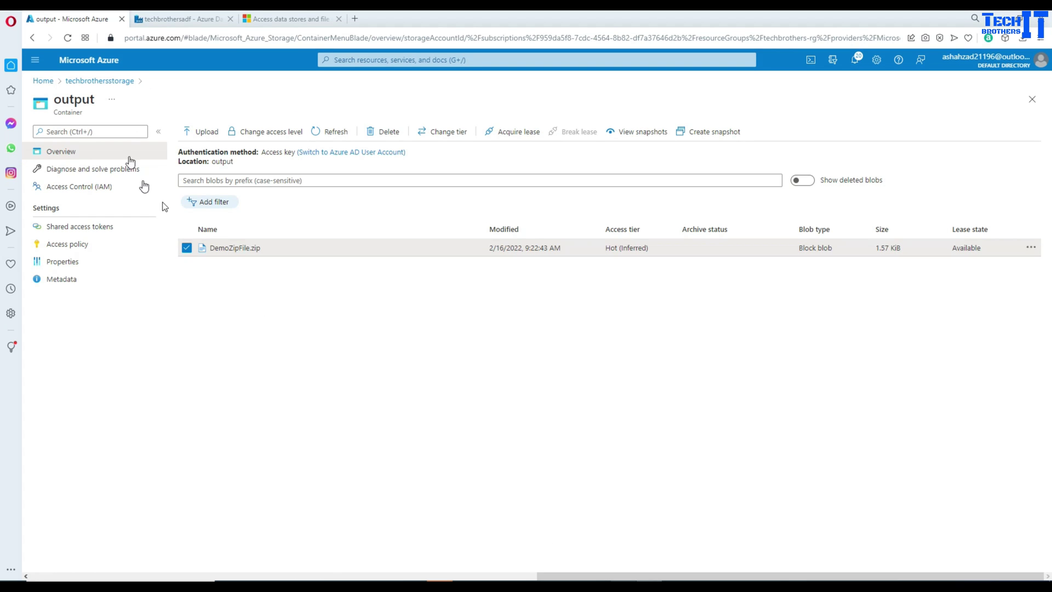
Switch to the techbrothersadf Data Factory tab showing pipeline1's successful copy run.
click(172, 22)
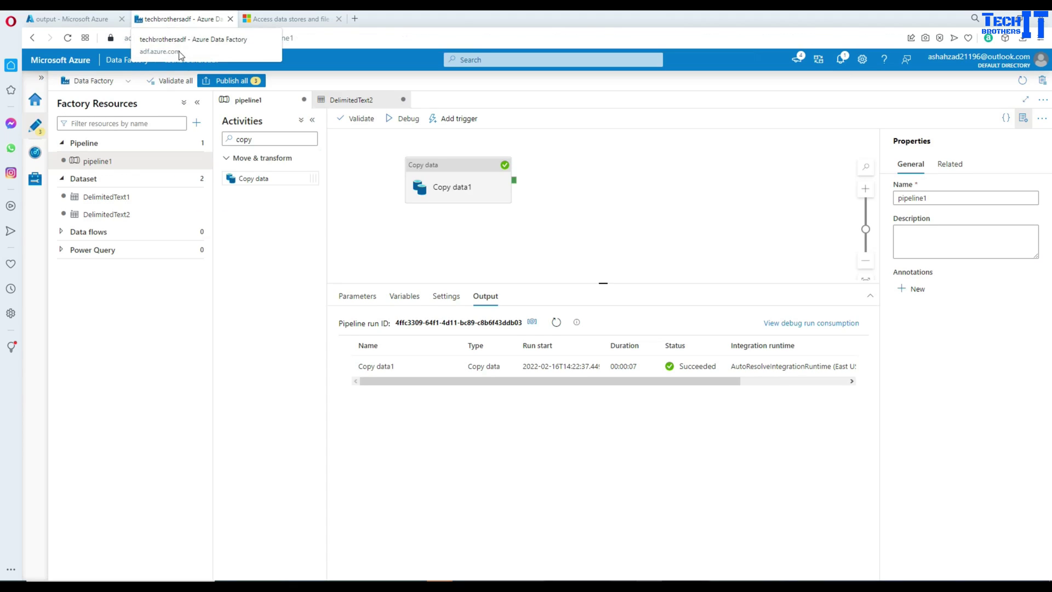